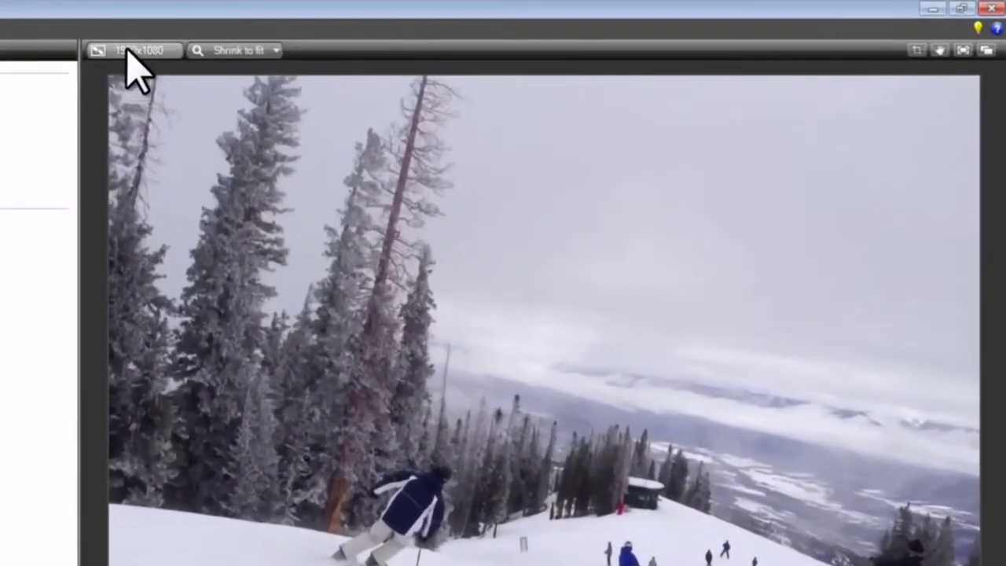
# Open the video's editing dimensions and choose the 1920 x 1080 Recording Dimensions preset
pyautogui.moveTo(482, 28)
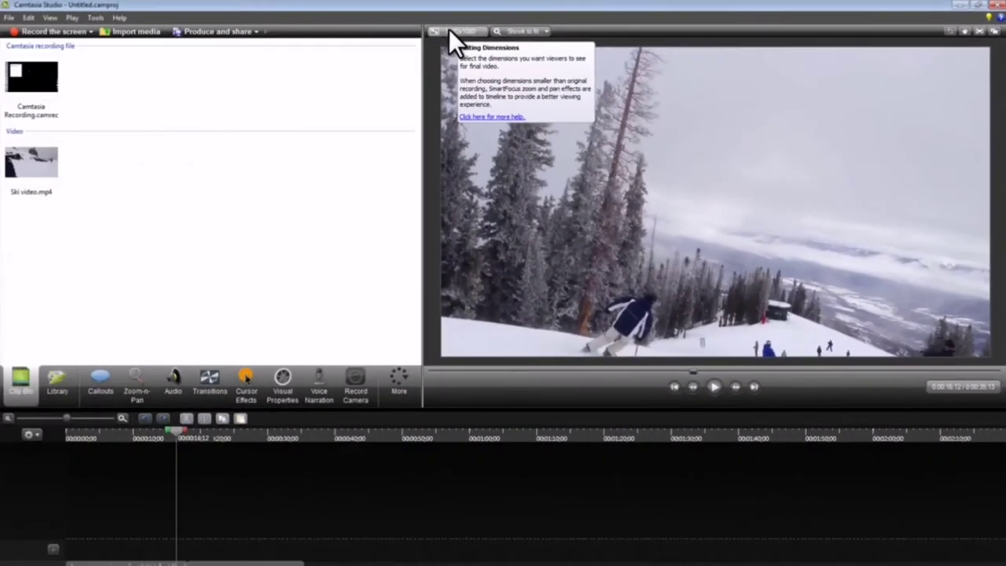
pyautogui.click(120, 49)
pyautogui.moveTo(470, 236); pyautogui.dragTo(412, 138)
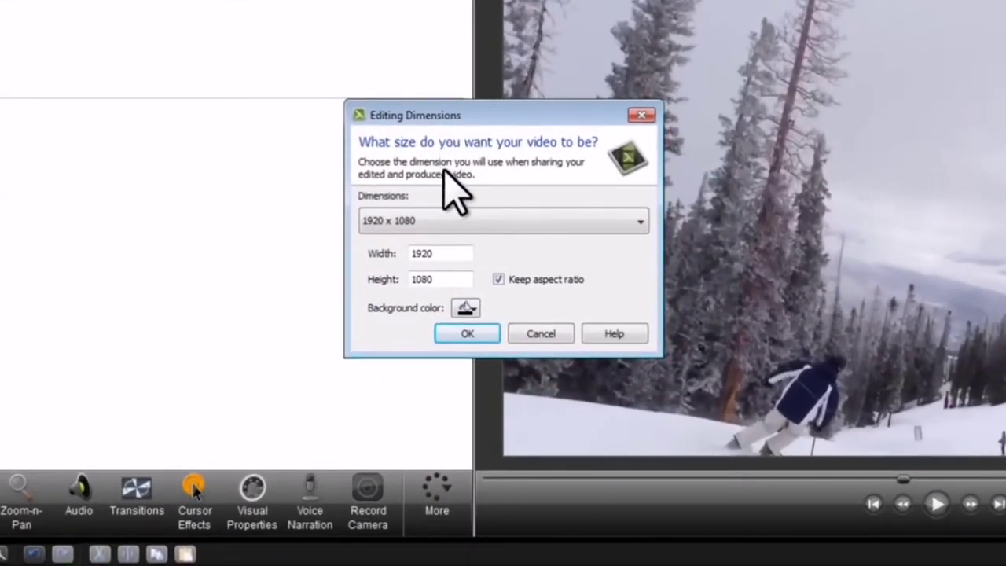
pyautogui.click(640, 223)
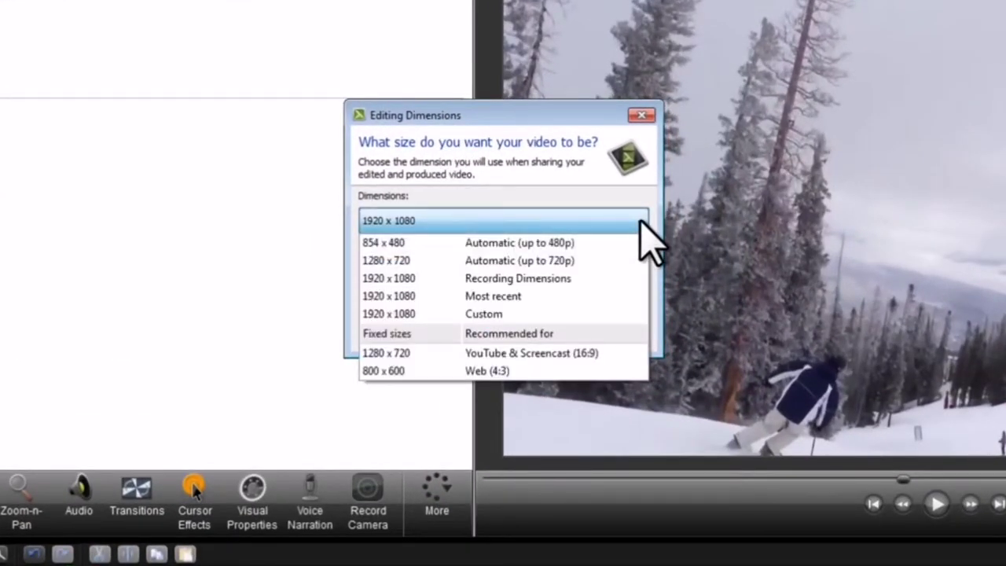
pyautogui.click(481, 280)
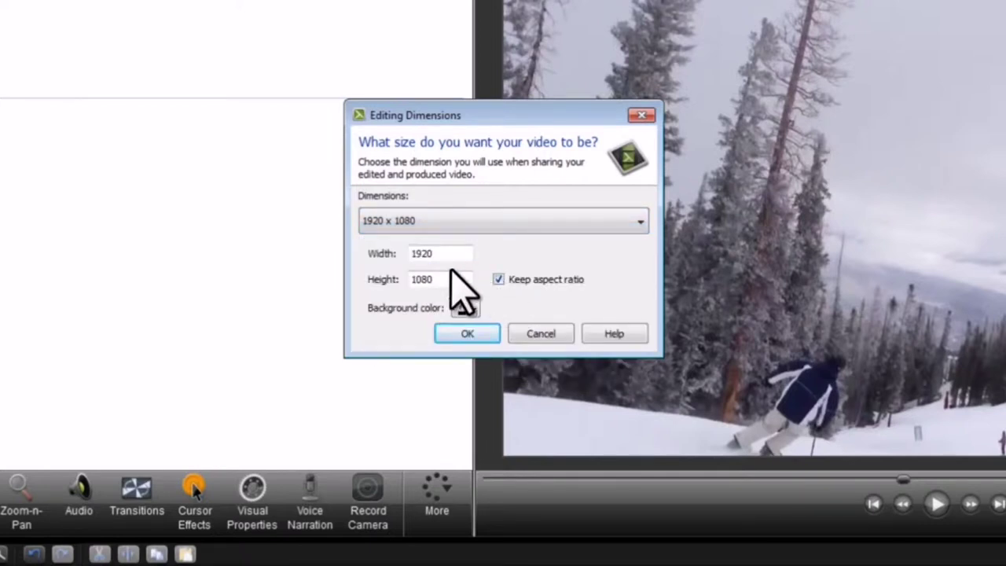
# Turn off Keep aspect ratio, set the width to 1920 and the height to 1080, and apply the dimensions
pyautogui.moveTo(438, 254); pyautogui.dragTo(370, 279)
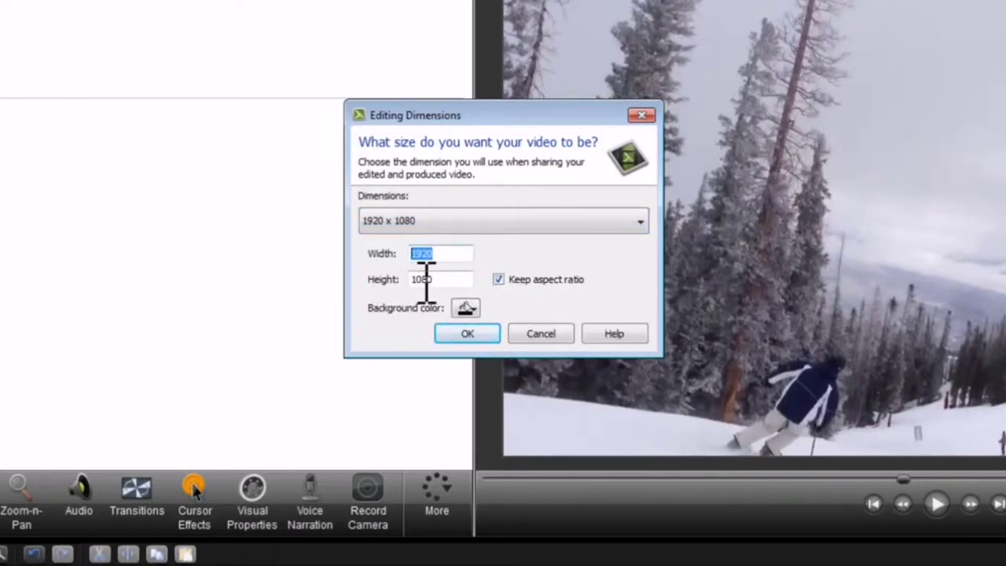
pyautogui.click(499, 279)
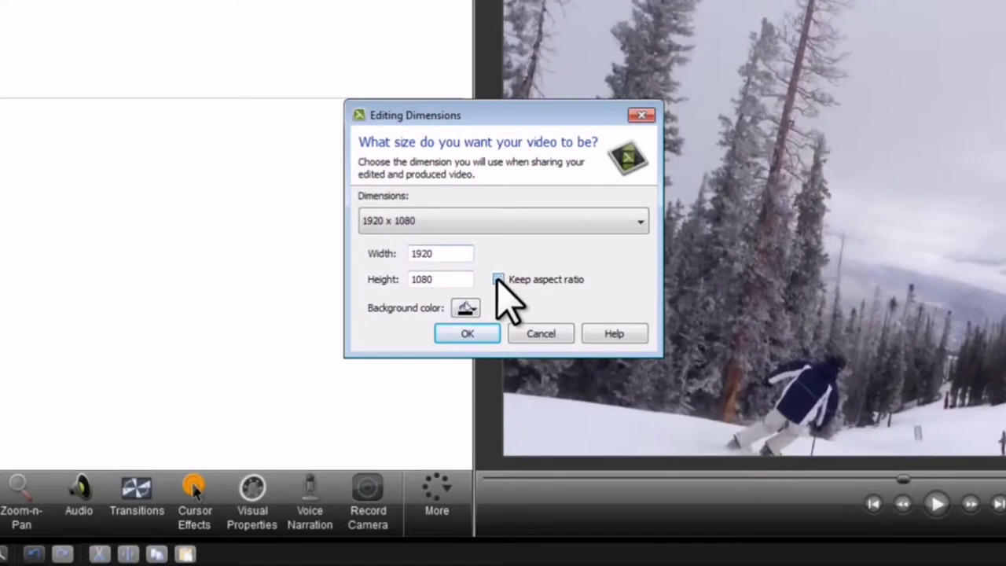
pyautogui.write('1920')
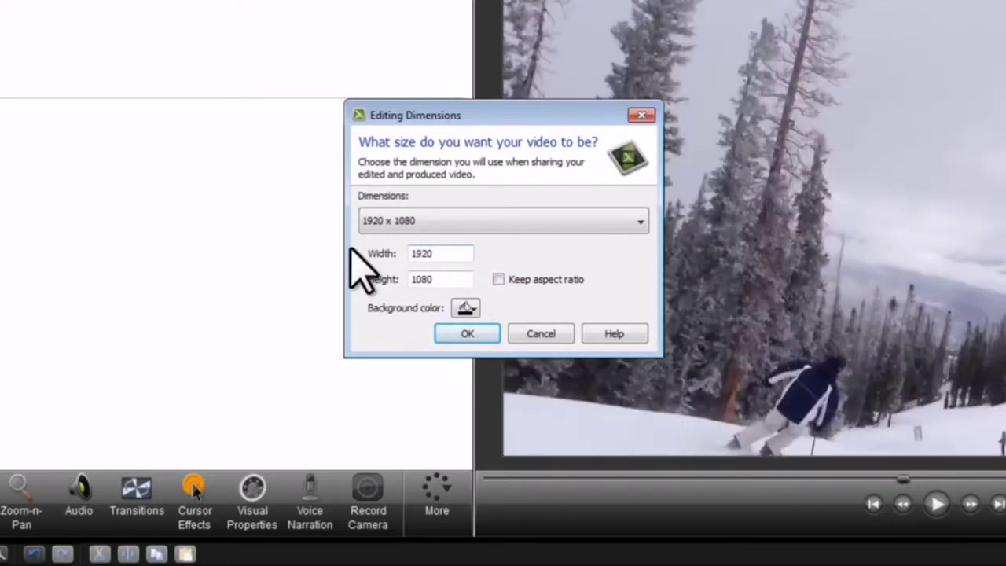
pyautogui.press('Tab')
pyautogui.write('1080')
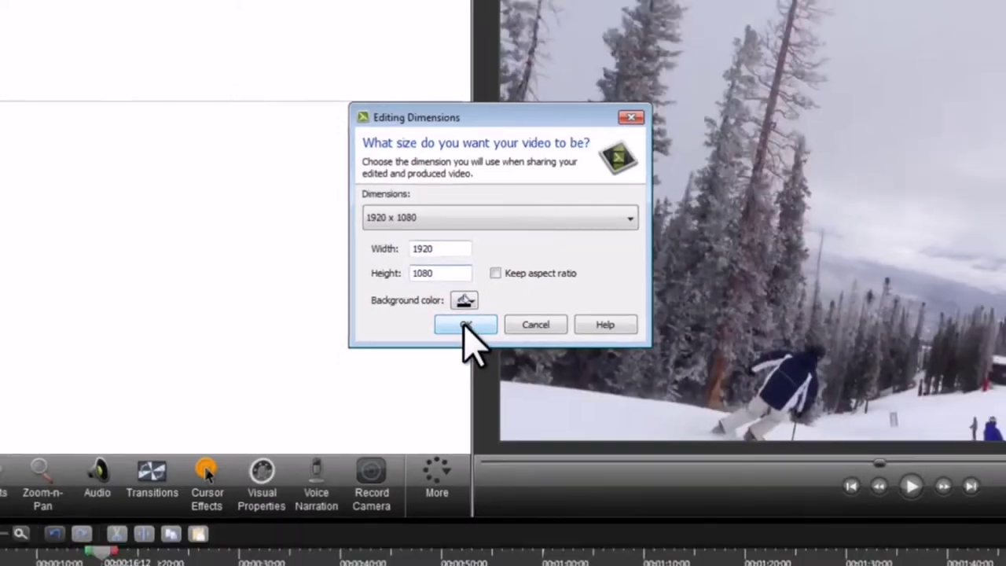
pyautogui.click(465, 325)
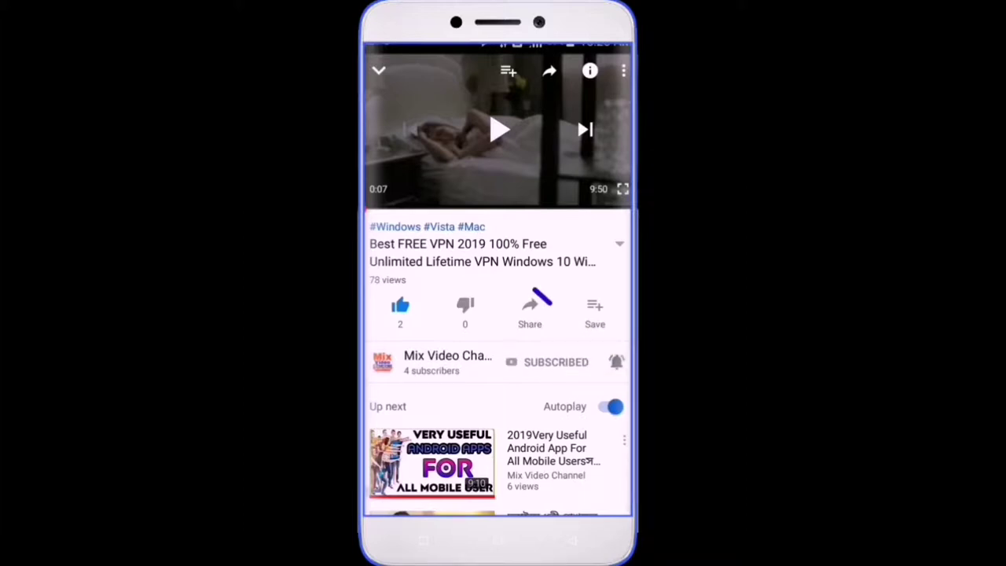
# Switch to YouTube and post the public comment "GOOD VIDEO" on the Best FREE VPN 2019 video
pyautogui.scroll(-8, 498, 354)
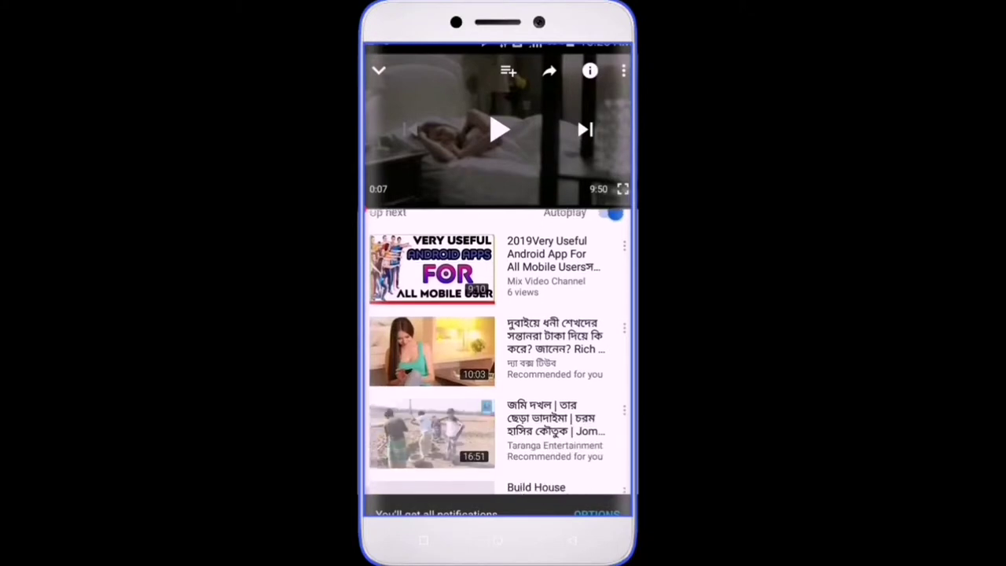
pyautogui.scroll(-10, 498, 354)
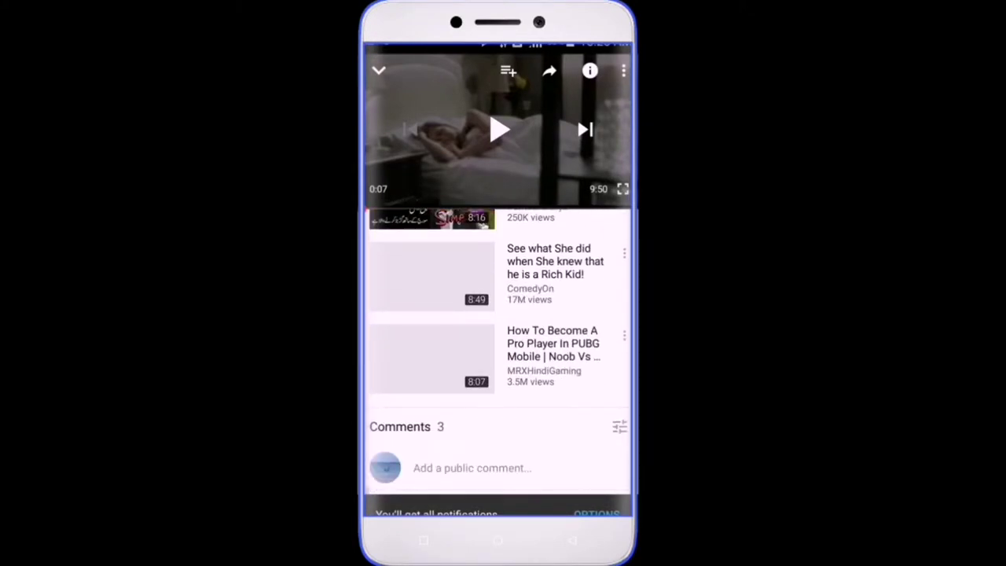
pyautogui.click(472, 467)
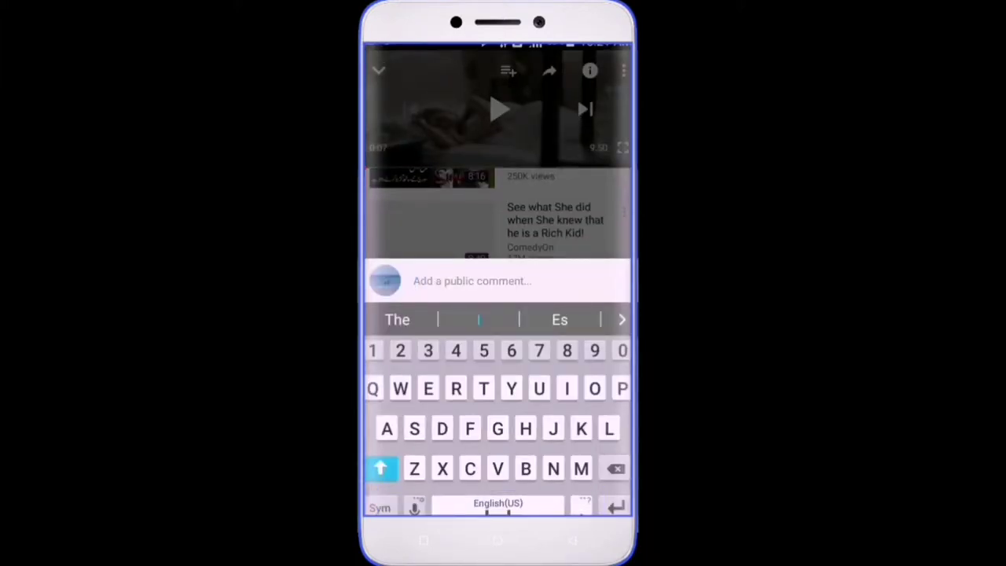
pyautogui.write('GO')
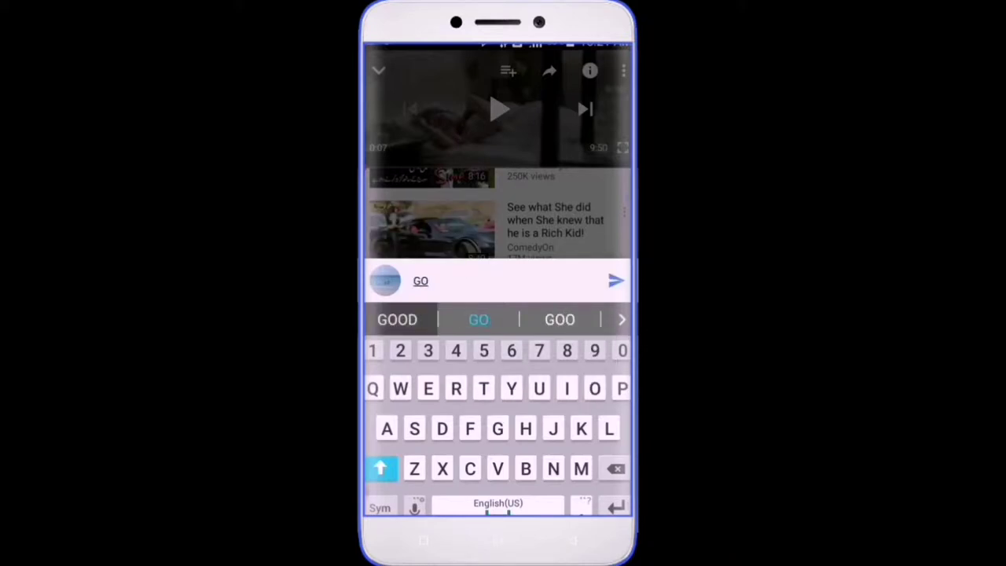
pyautogui.click(397, 319)
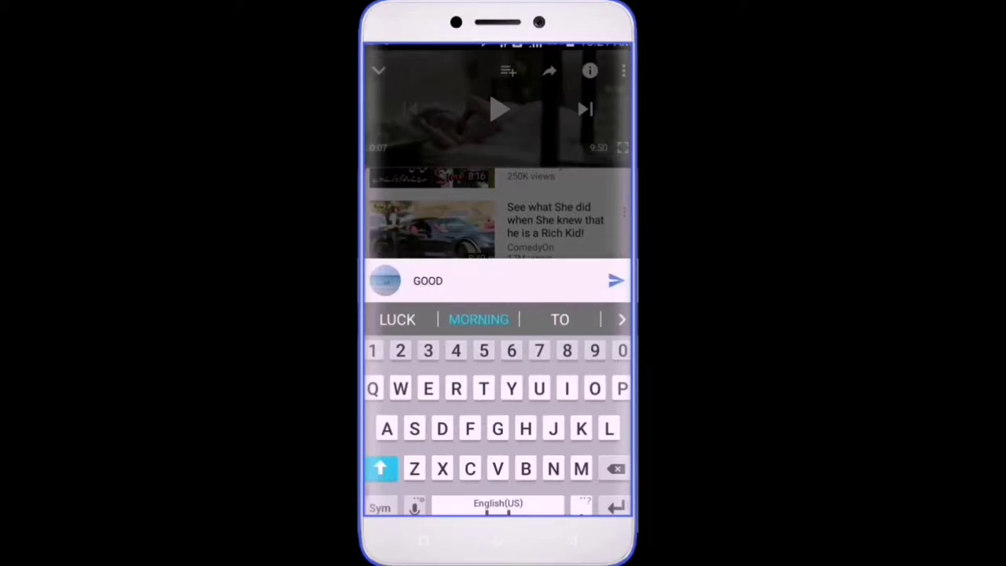
pyautogui.click(397, 319)
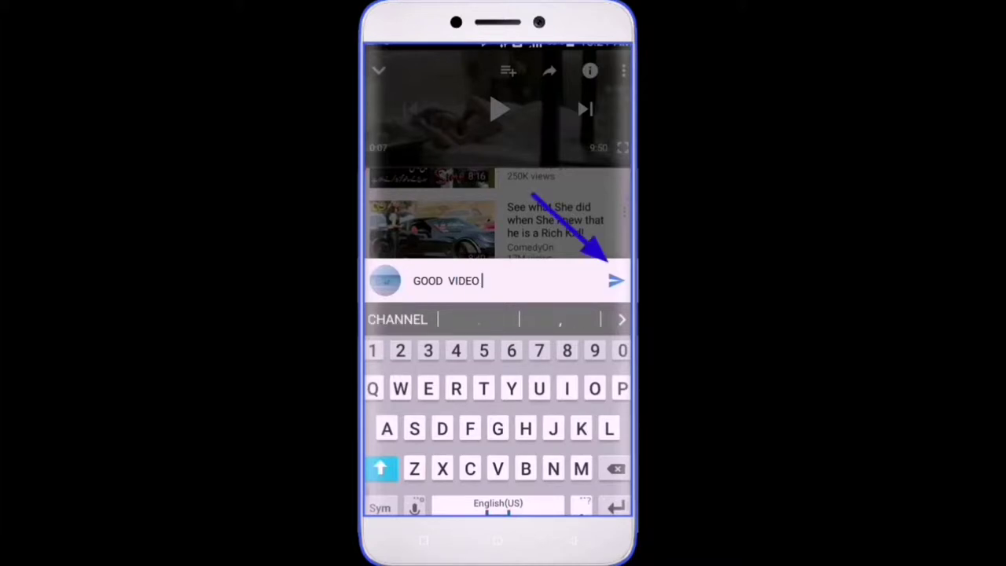
pyautogui.click(616, 281)
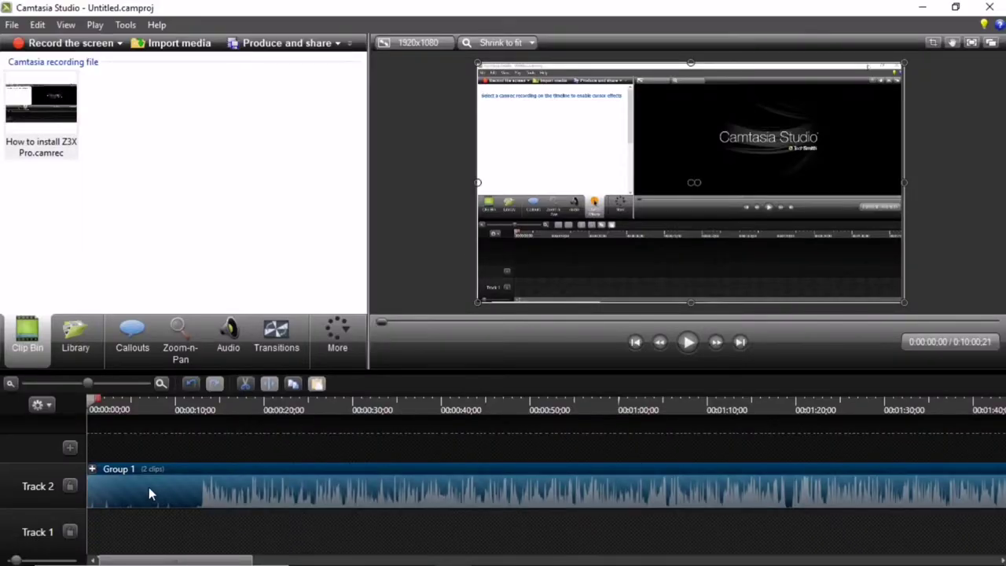
# In Camtasia Studio, delete Group 1 from Track 2 and remove How to install Z3X Pro.camrec from the Clip Bin
pyautogui.rightClick(288, 494)
pyautogui.click(332, 334)
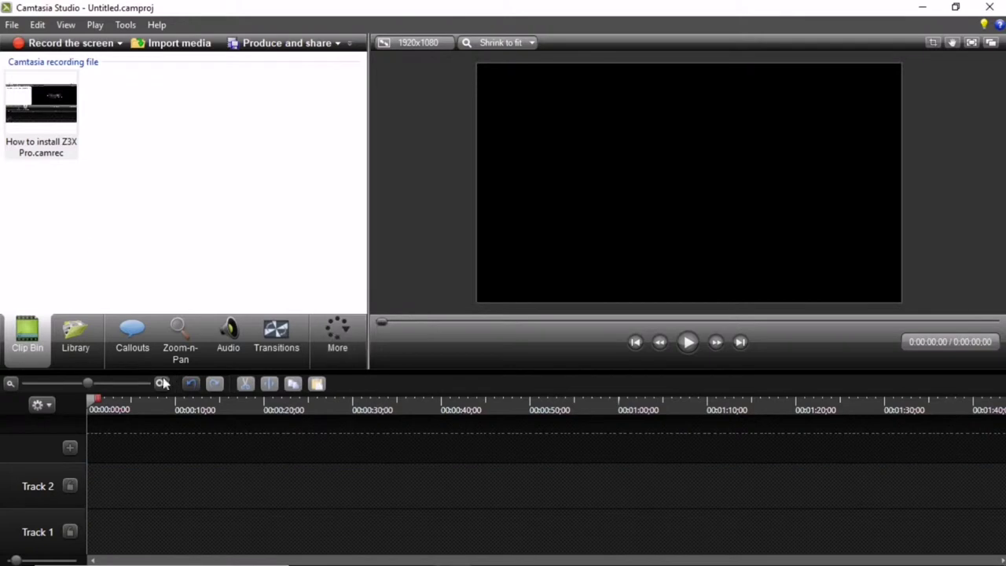
pyautogui.click(18, 117)
pyautogui.rightClick(50, 116)
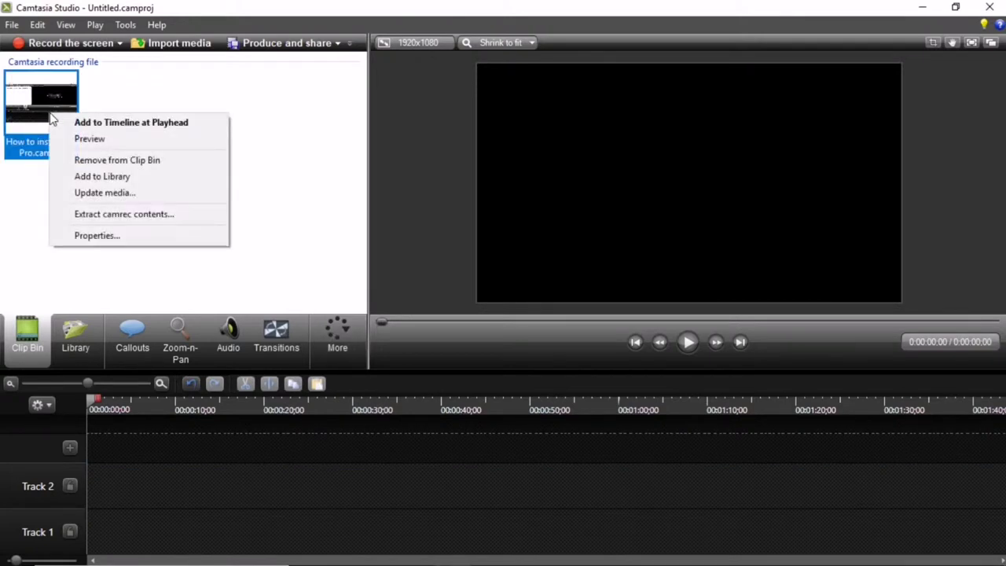
pyautogui.click(118, 161)
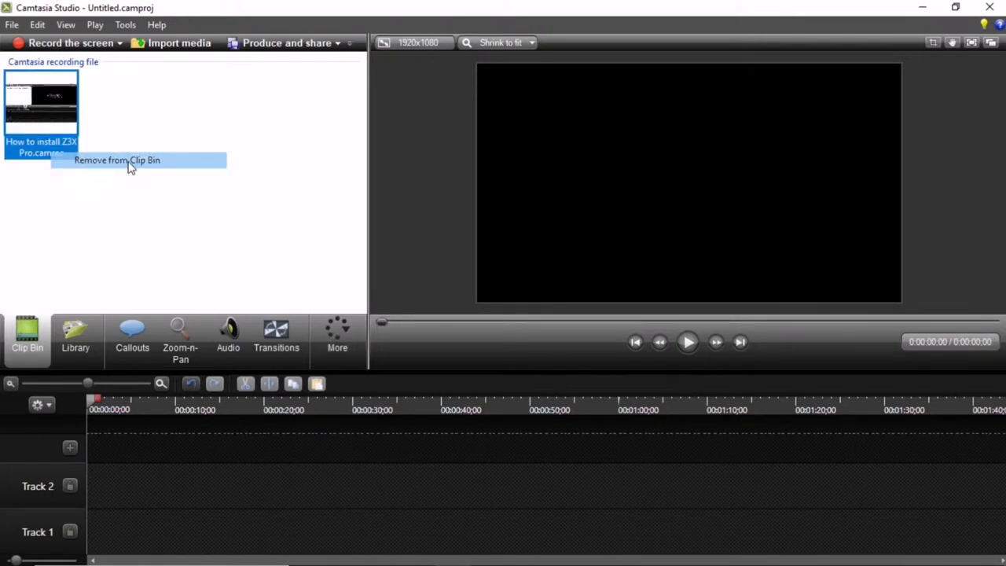
# Import the recording How to install Z3X Pro from the Mix Video Channel folder
pyautogui.click(180, 47)
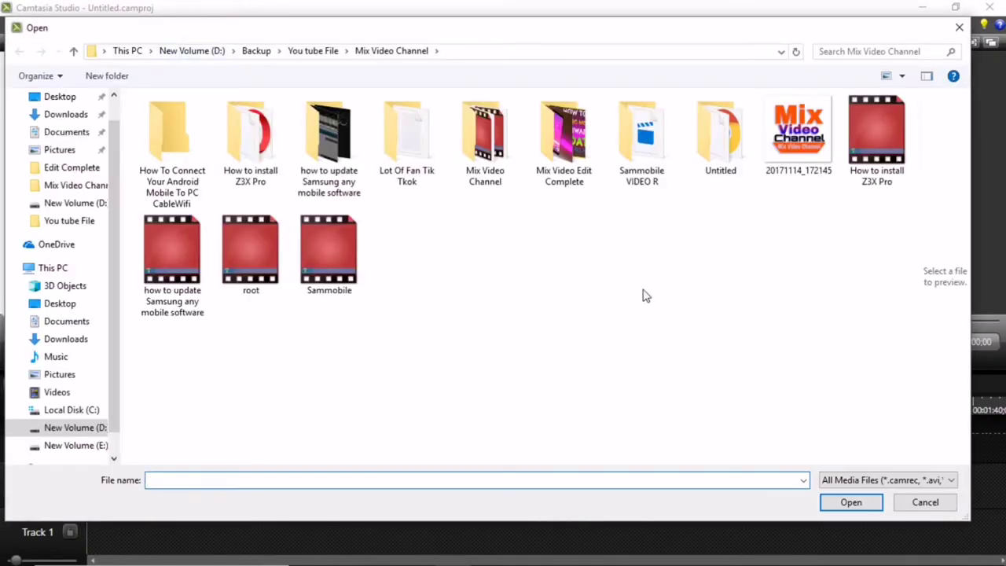
pyautogui.click(886, 146)
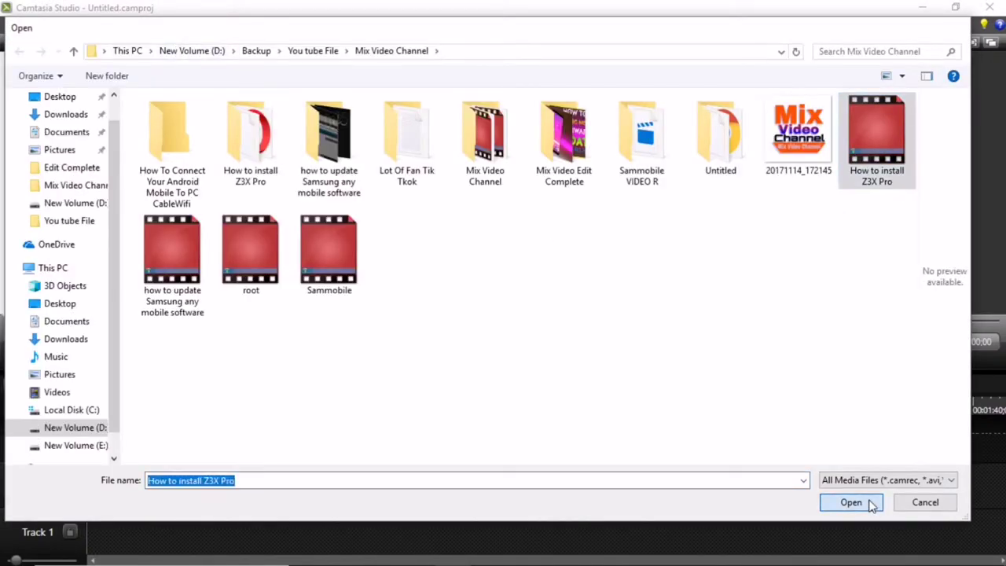
pyautogui.click(869, 505)
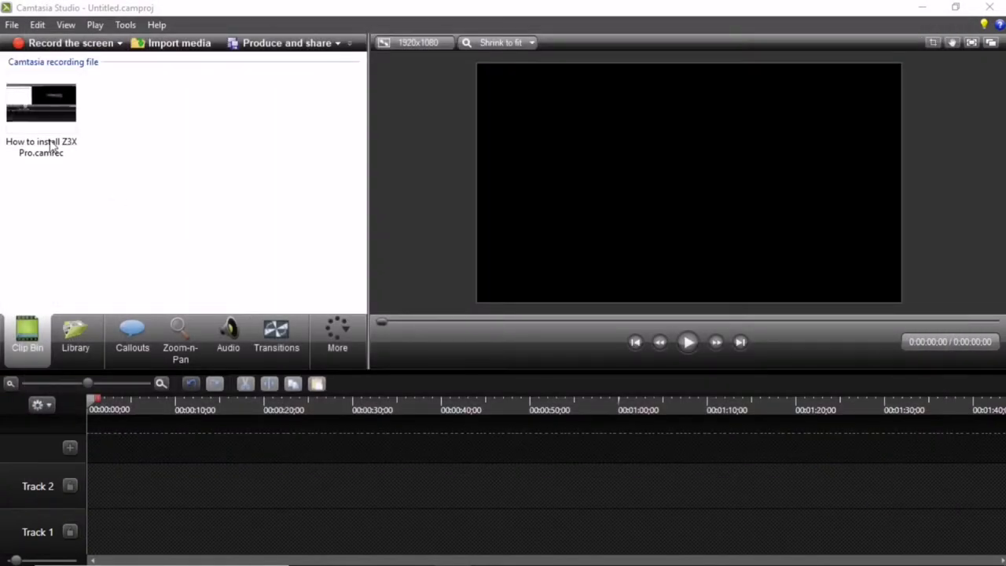
# Add the imported recording to the timeline at the playhead and group its screen and system audio clips
pyautogui.click(27, 115)
pyautogui.rightClick(27, 116)
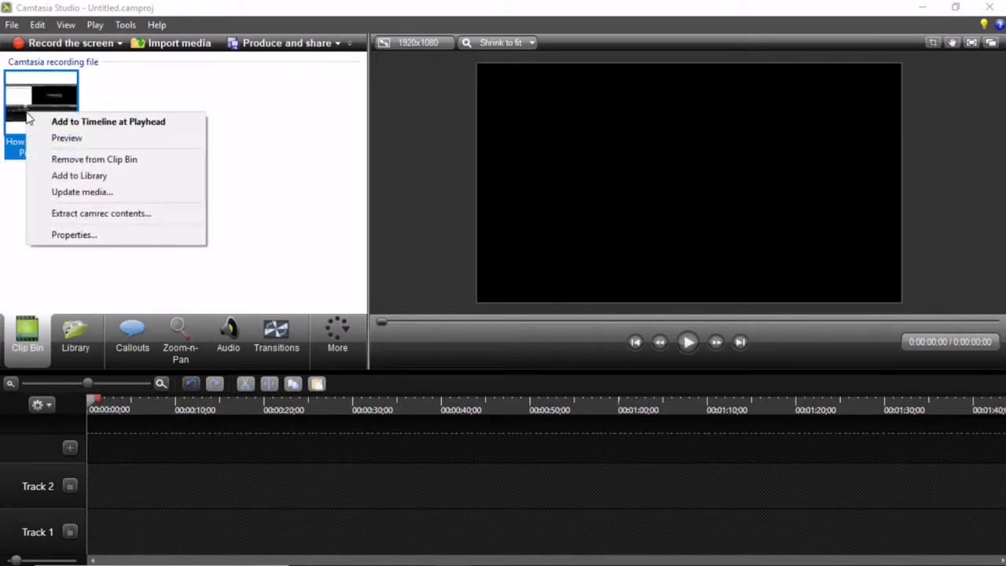
pyautogui.click(83, 123)
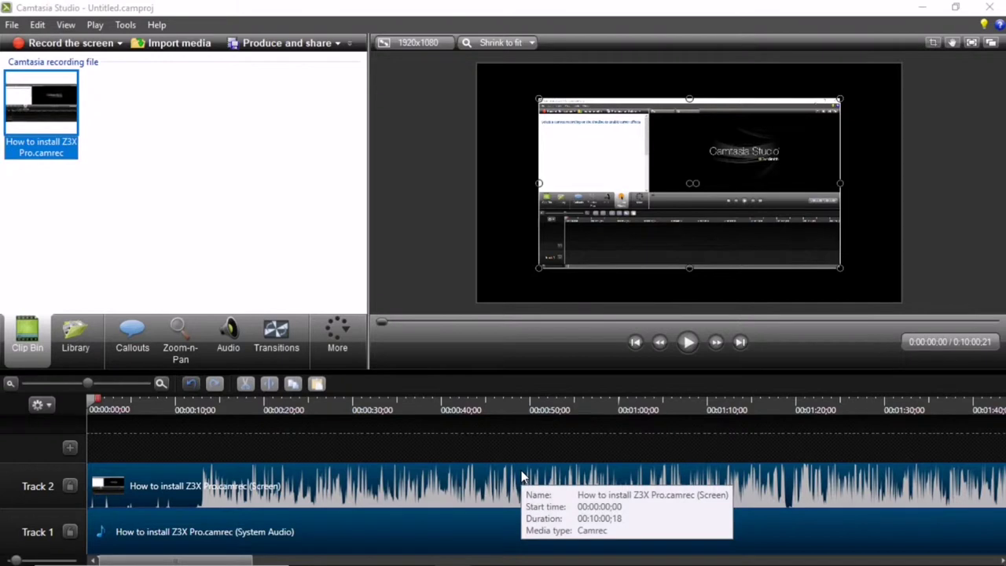
pyautogui.hotkey('ctrl', 'a')
pyautogui.hotkey('ctrl', 'g')
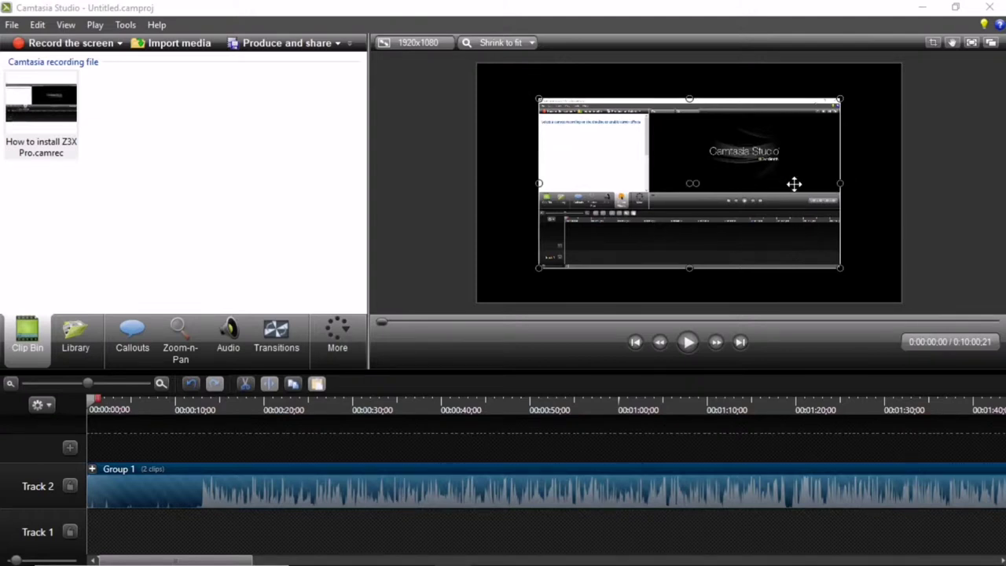
# Review the available dimension presets, then set the project's editing dimensions to a width of 1920 and a height of 1080
pyautogui.click(421, 42)
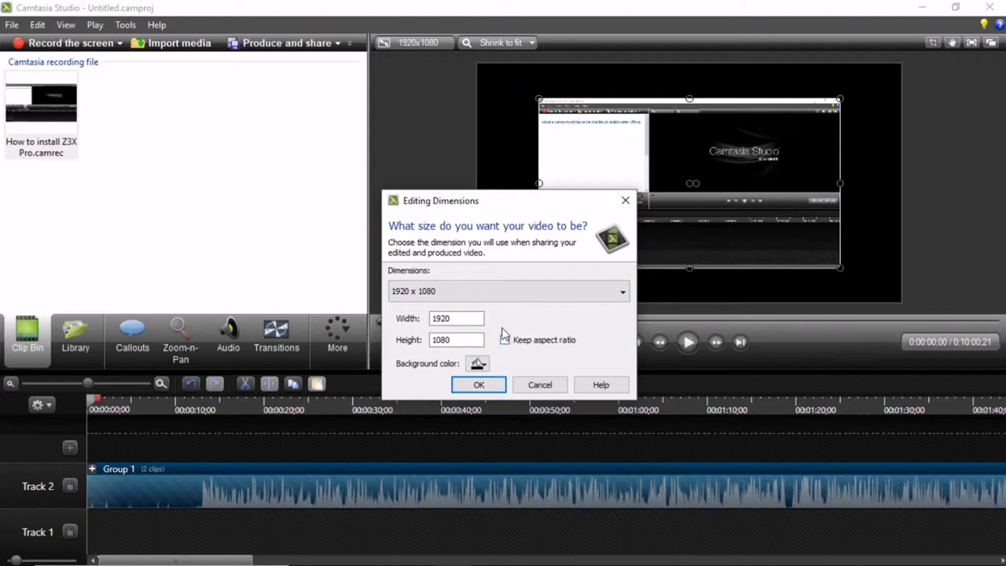
pyautogui.click(622, 292)
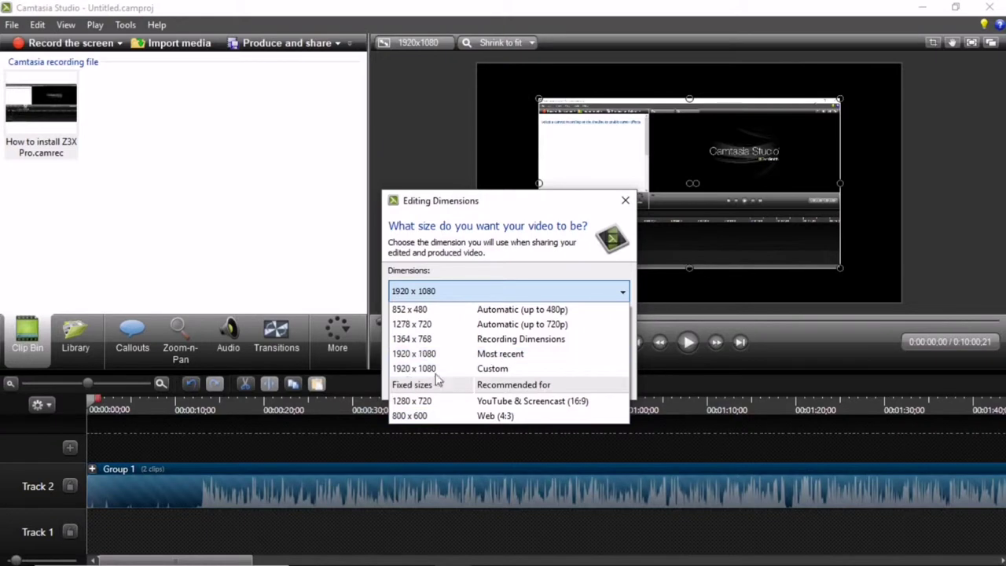
pyautogui.click(622, 294)
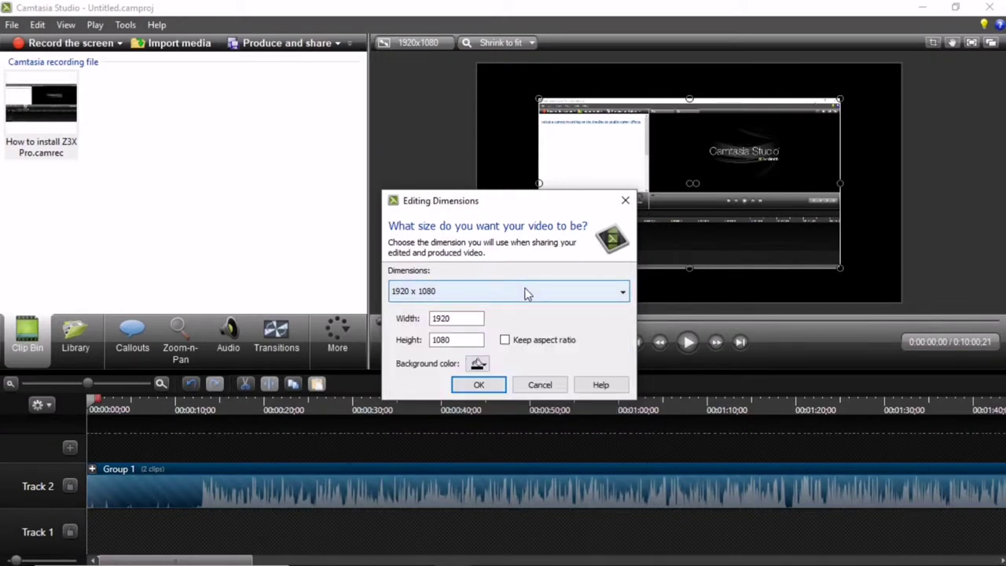
pyautogui.doubleClick(442, 321)
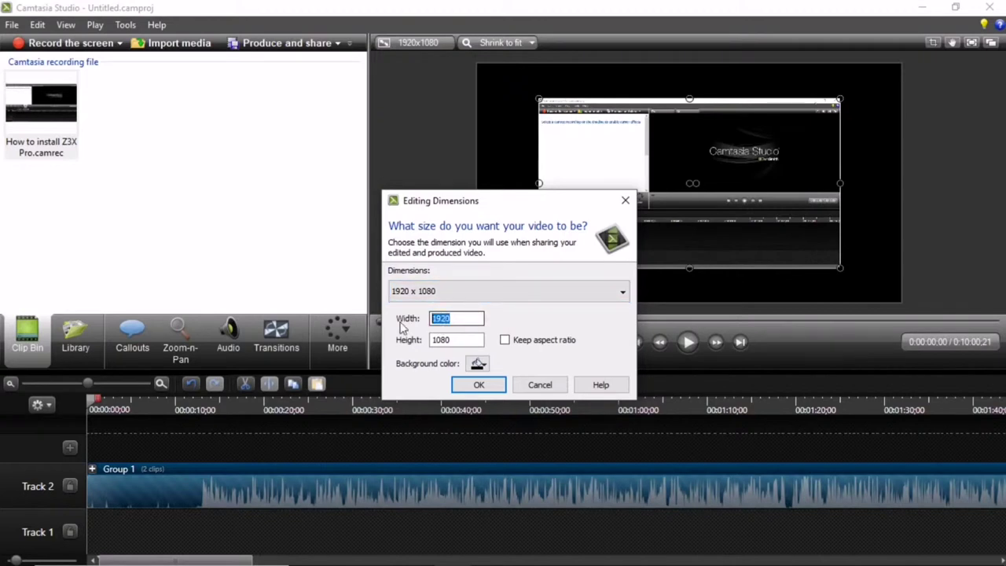
pyautogui.write('1920')
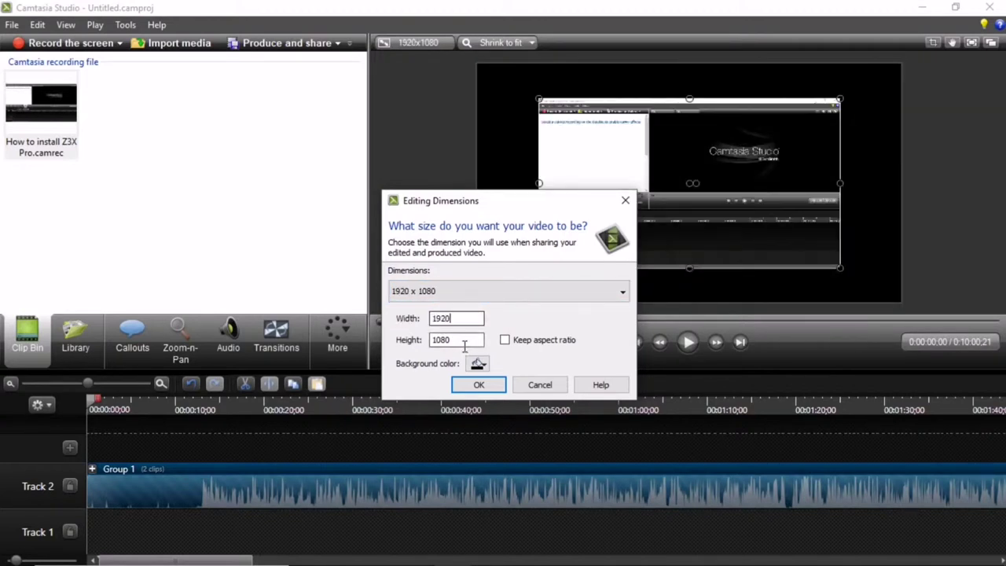
pyautogui.press('Tab')
pyautogui.press('BackSpace')
pyautogui.write('1080')
pyautogui.click(480, 385)
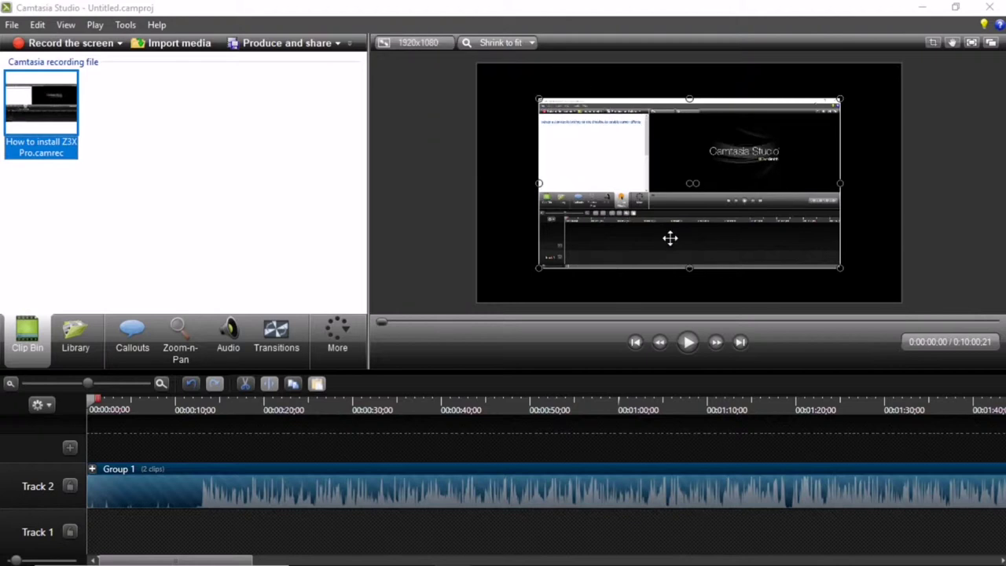
# Align the grouped clip with the canvas's upper-left corner and enlarge it to fill the whole canvas
pyautogui.moveTo(764, 200); pyautogui.dragTo(719, 161)
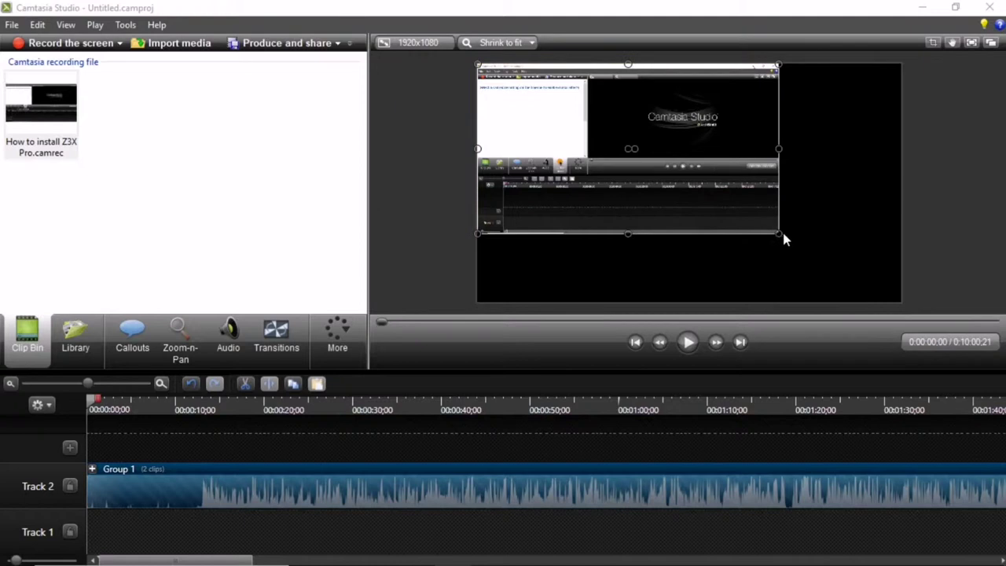
pyautogui.moveTo(785, 239); pyautogui.dragTo(907, 284)
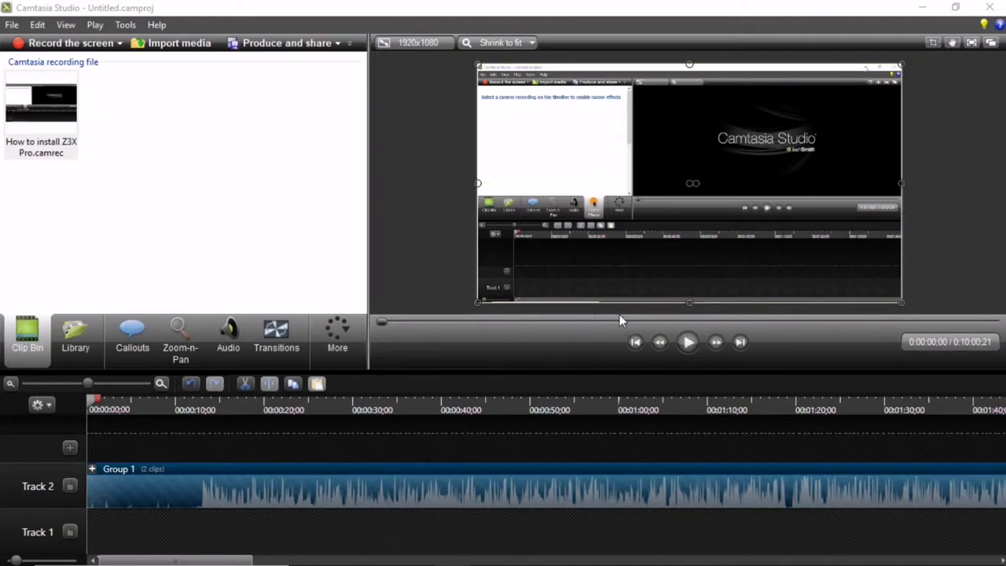
pyautogui.moveTo(689, 303); pyautogui.dragTo(691, 307)
# Remove the custom Mix Video Channel production preset and leave the Production Wizard
pyautogui.click(307, 44)
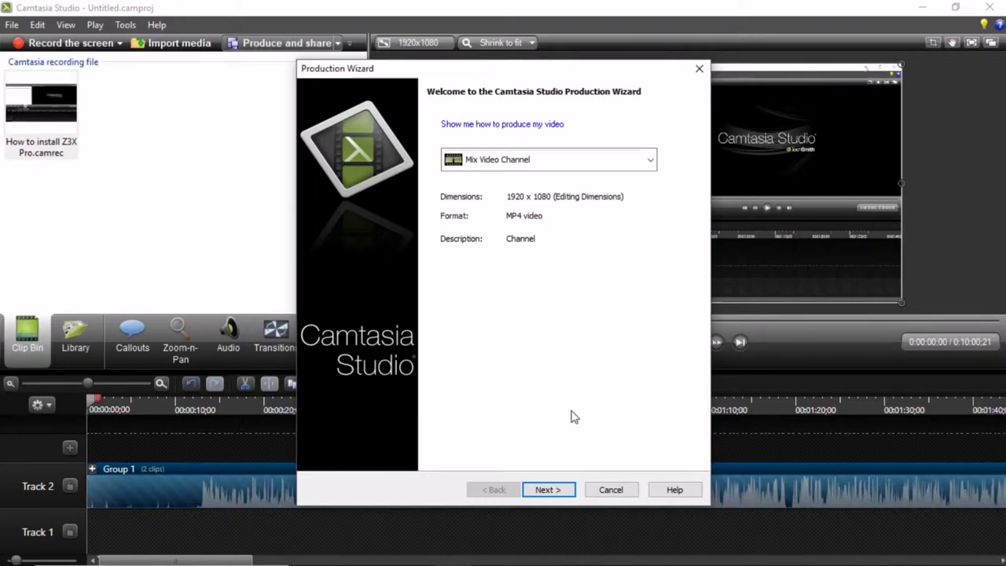
pyautogui.click(548, 489)
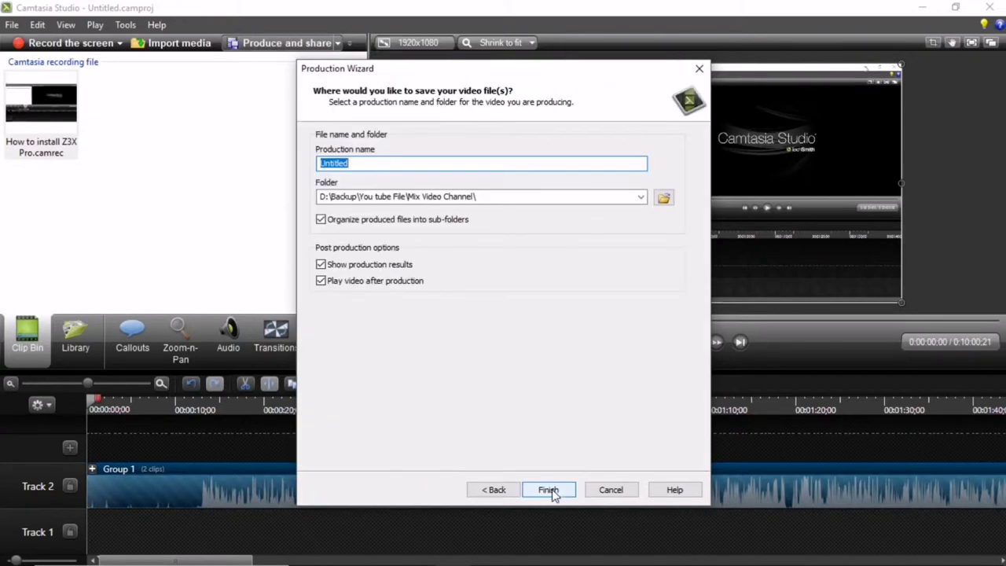
pyautogui.click(505, 493)
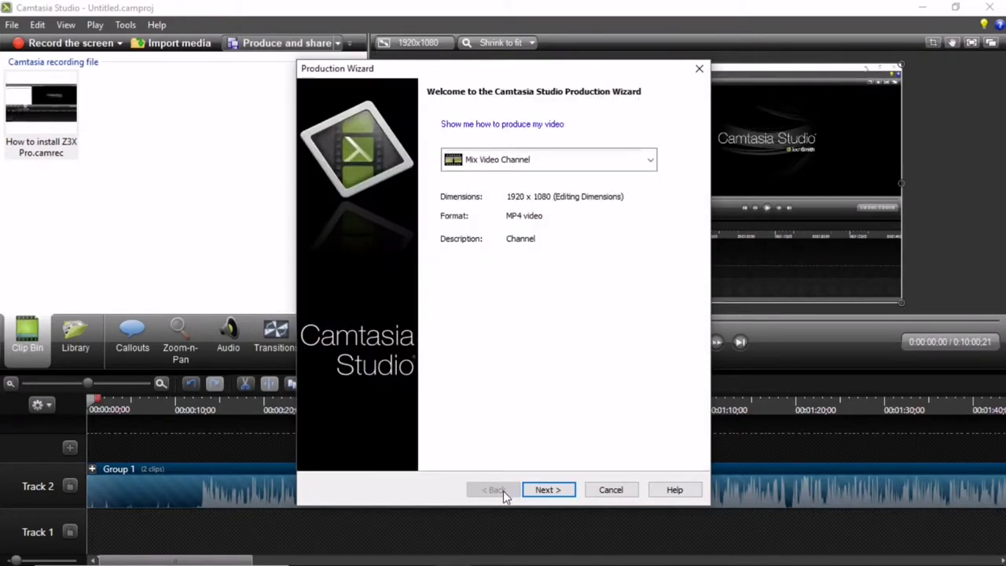
pyautogui.click(652, 161)
pyautogui.click(521, 386)
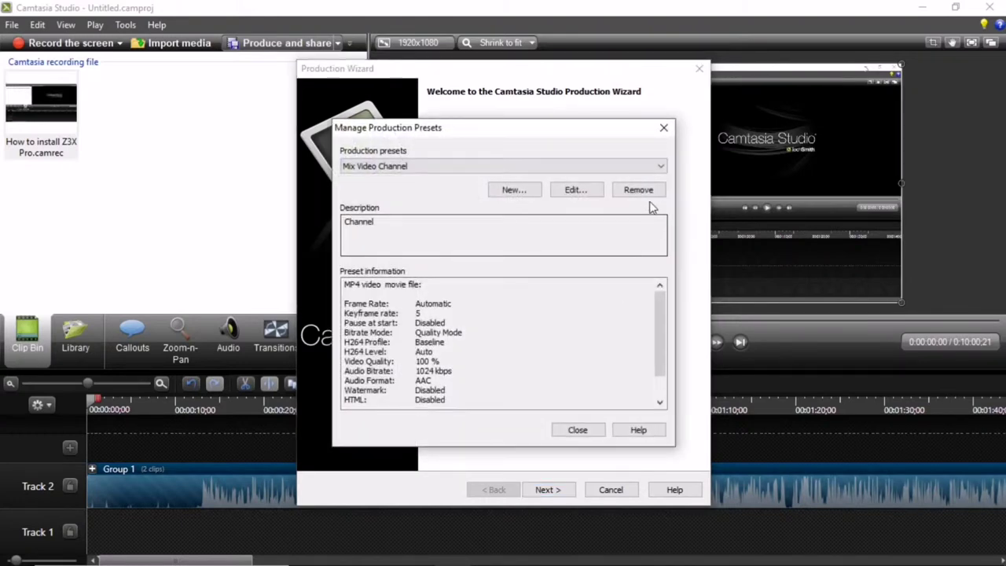
pyautogui.click(646, 194)
pyautogui.click(513, 323)
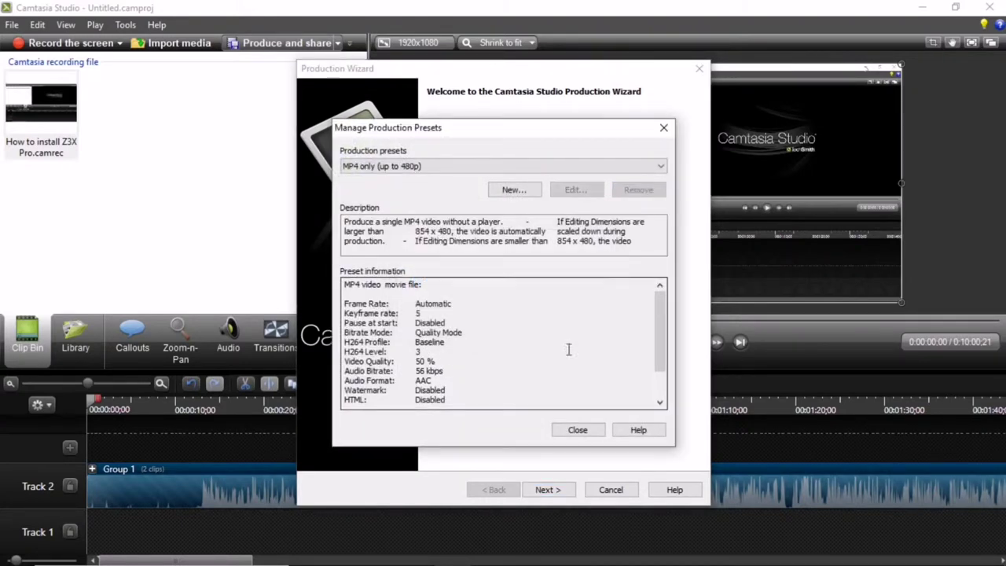
pyautogui.click(597, 430)
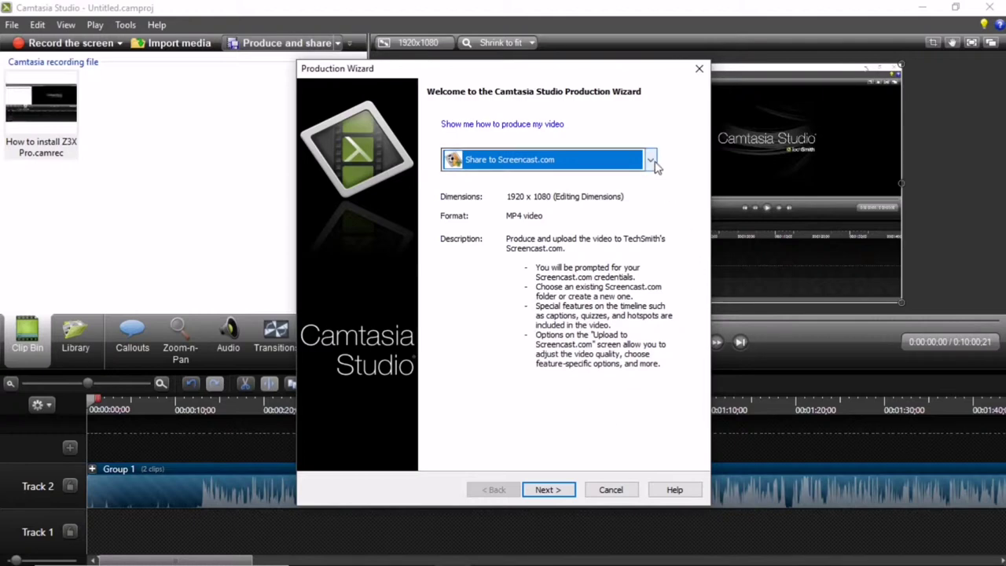
pyautogui.click(606, 492)
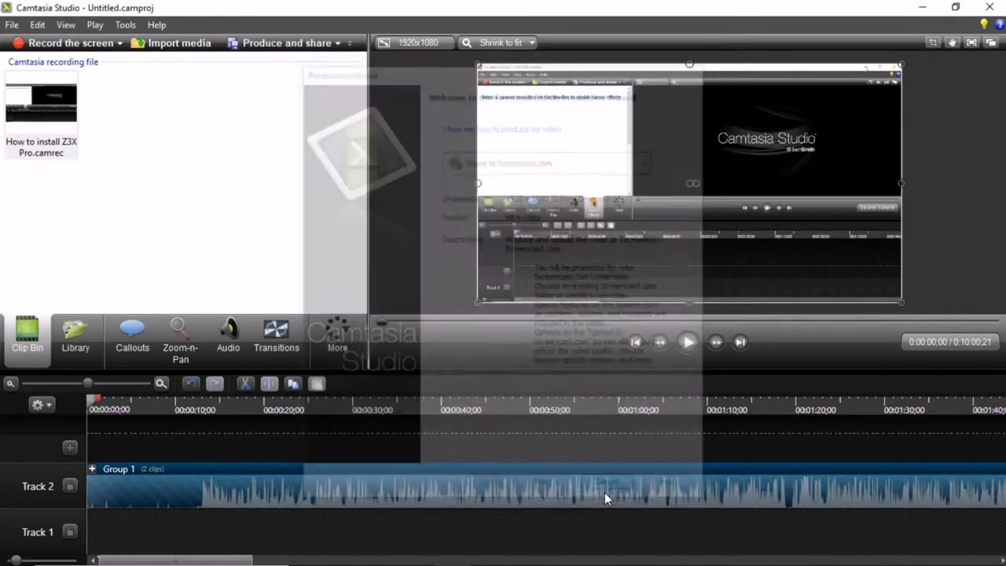
# Start a new production preset in the Production Wizard and name it Mix Video Channel
pyautogui.click(299, 44)
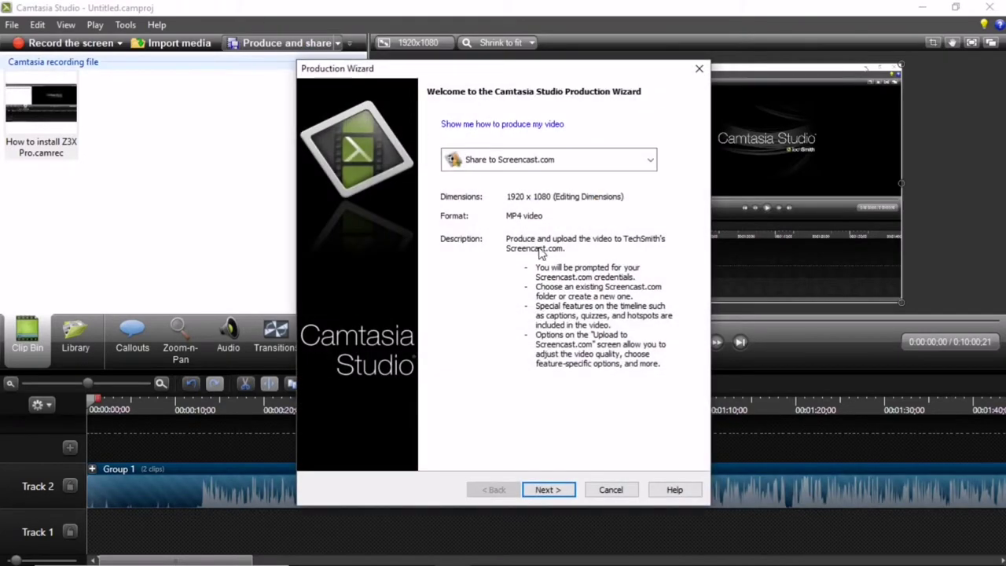
pyautogui.click(649, 162)
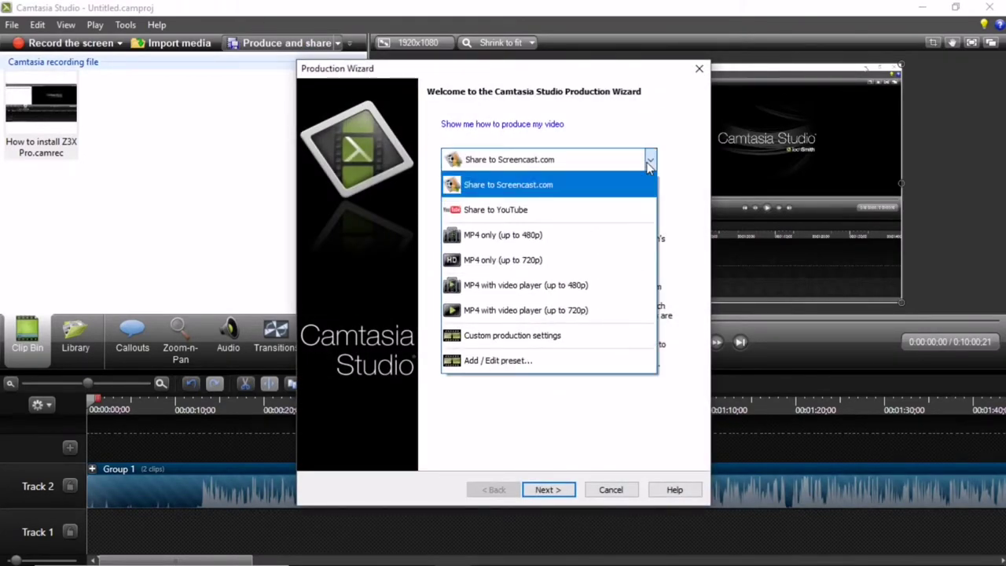
pyautogui.click(497, 363)
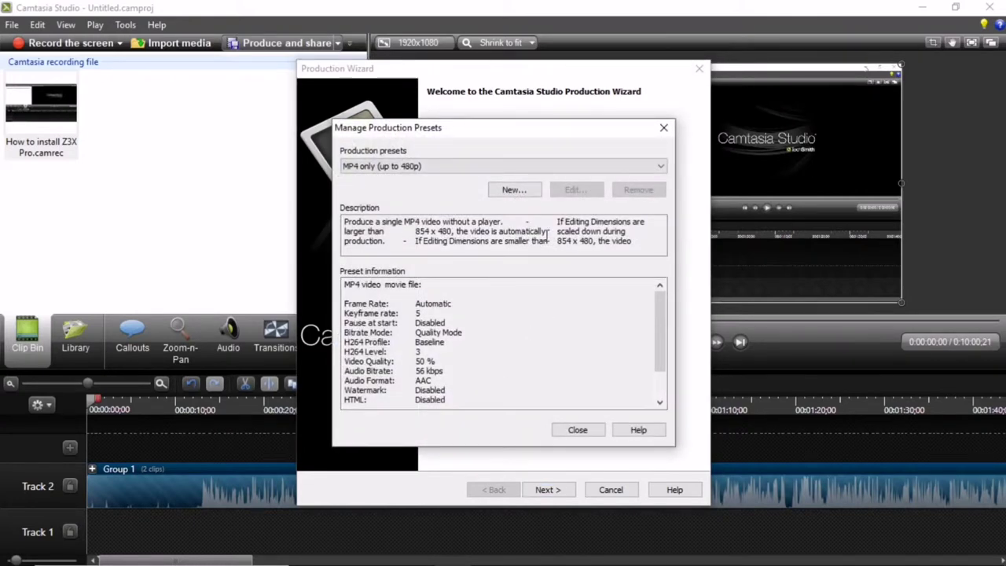
pyautogui.click(513, 191)
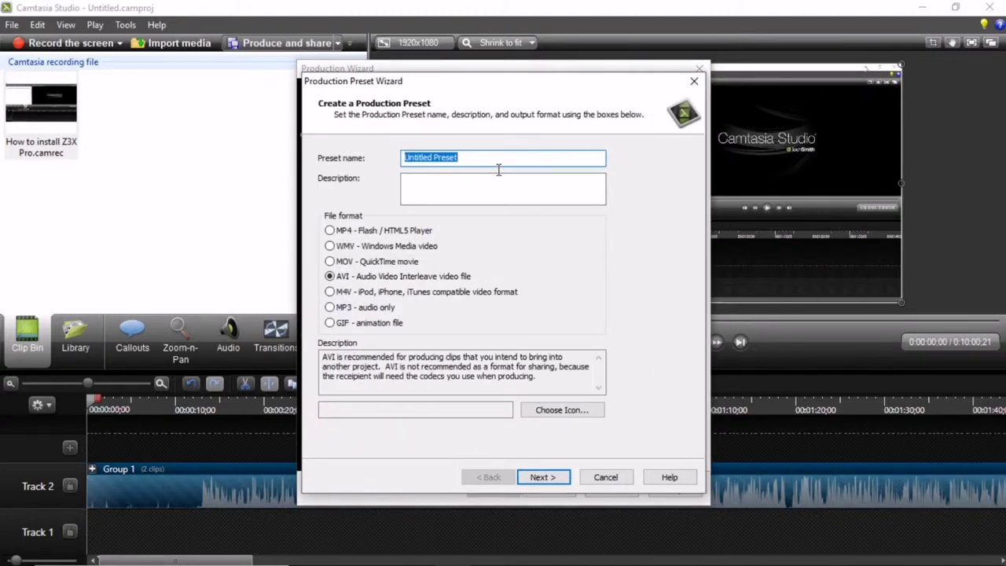
pyautogui.press('BackSpace')
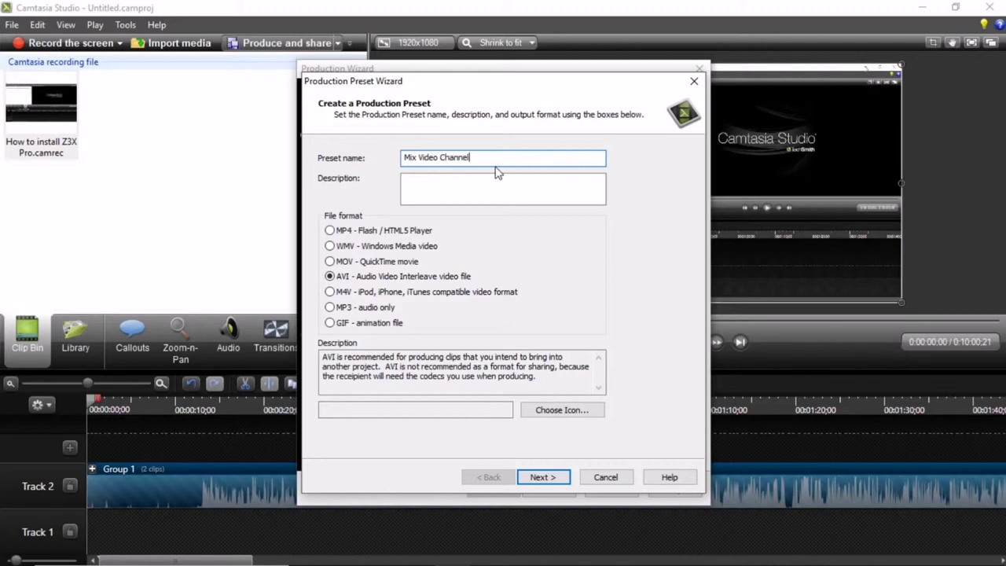
# Copy the word Channel from the preset name into the description and choose MP4 - Flash / HTML5 Player as the file format
pyautogui.moveTo(504, 161); pyautogui.dragTo(457, 166)
pyautogui.rightClick(451, 163)
pyautogui.click(477, 206)
pyautogui.click(449, 193)
pyautogui.rightClick(448, 193)
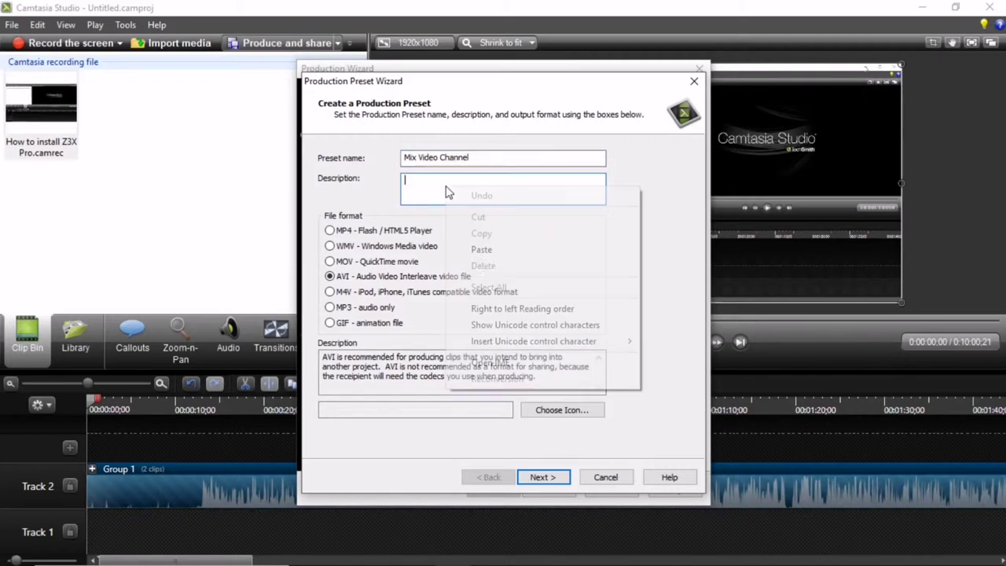
pyautogui.click(605, 249)
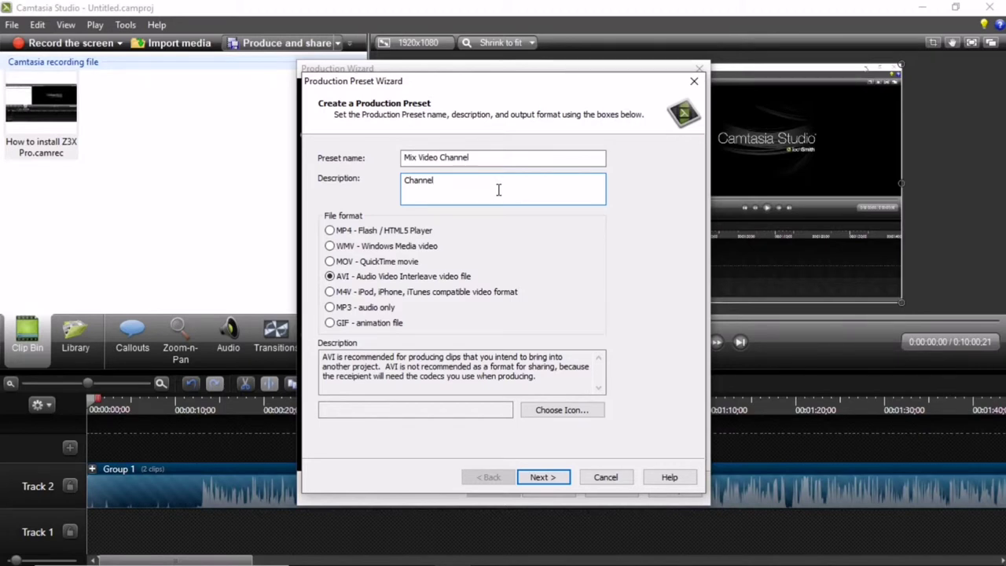
pyautogui.click(330, 233)
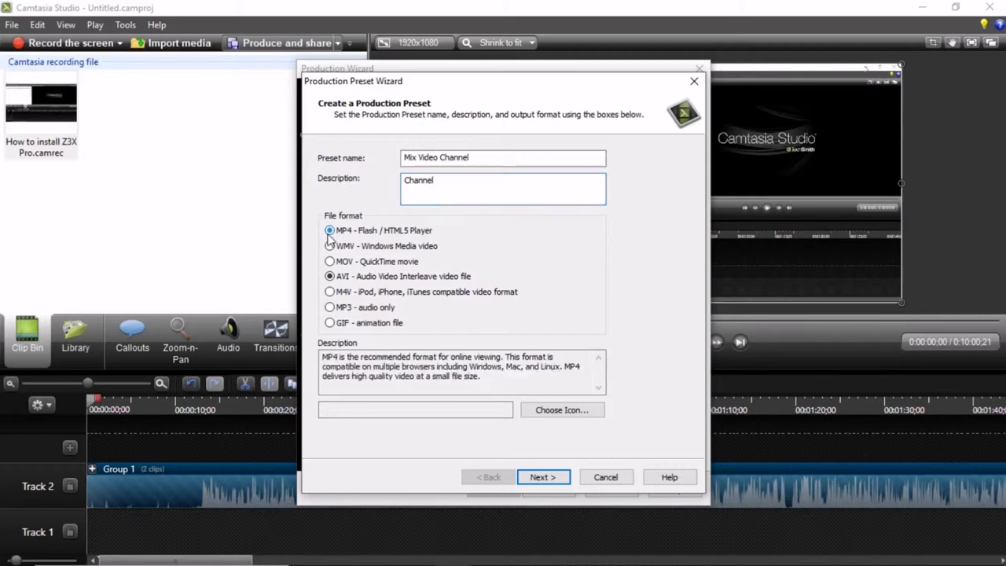
pyautogui.click(544, 480)
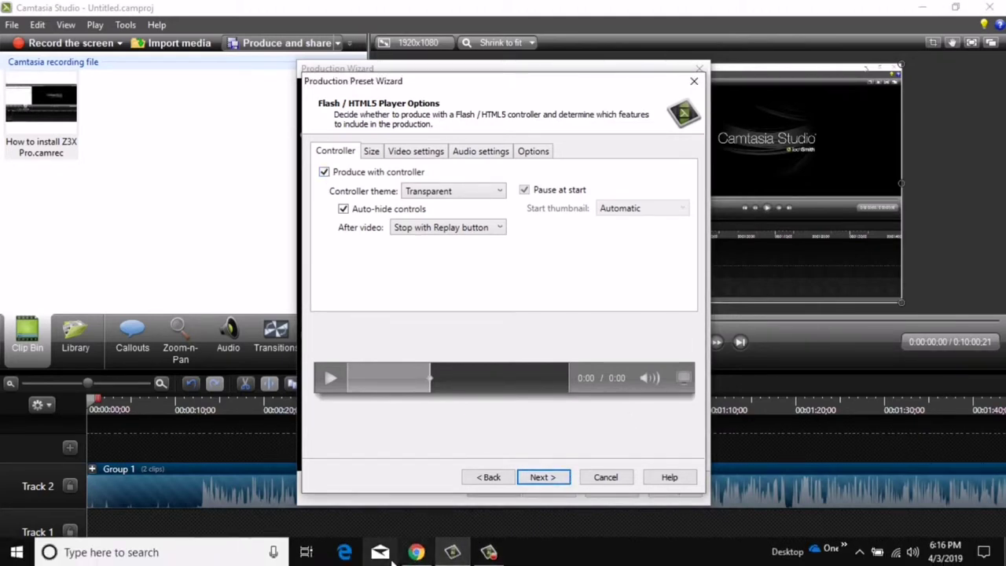
# Look at the YouTube export-settings tutorial in Chrome, return to Camtasia Studio, and discard the unfinished preset along with the Production Wizard
pyautogui.click(416, 553)
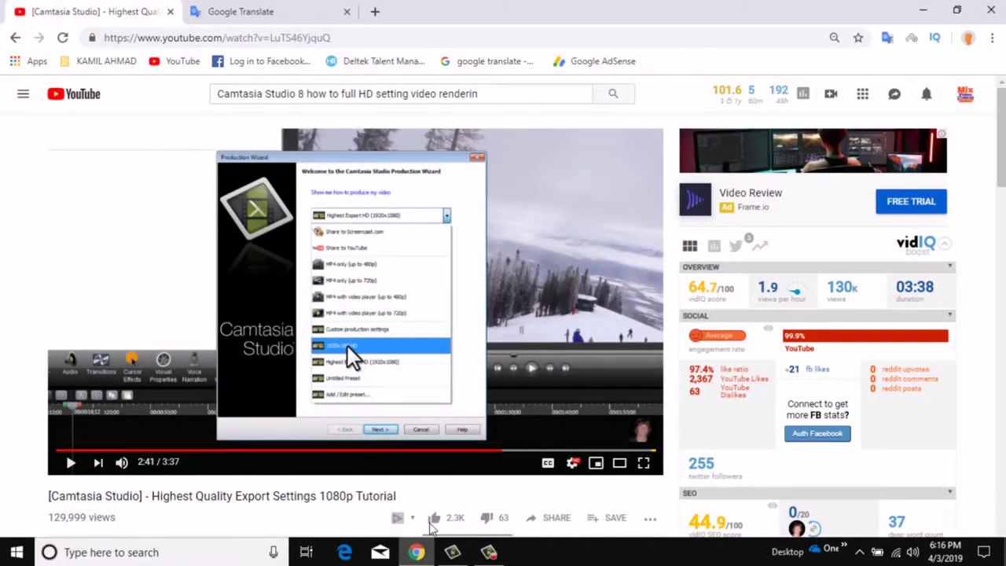
pyautogui.click(923, 10)
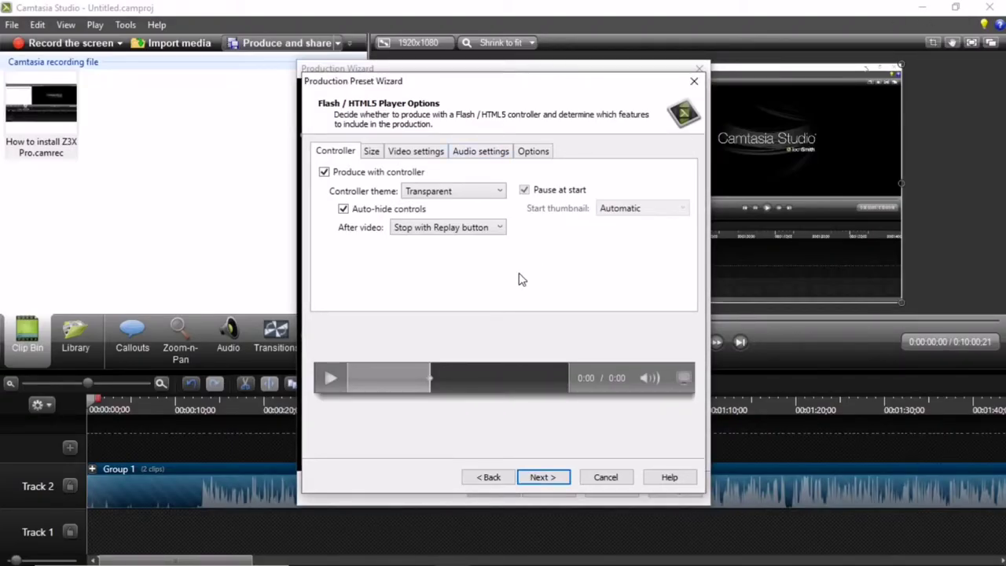
pyautogui.click(694, 81)
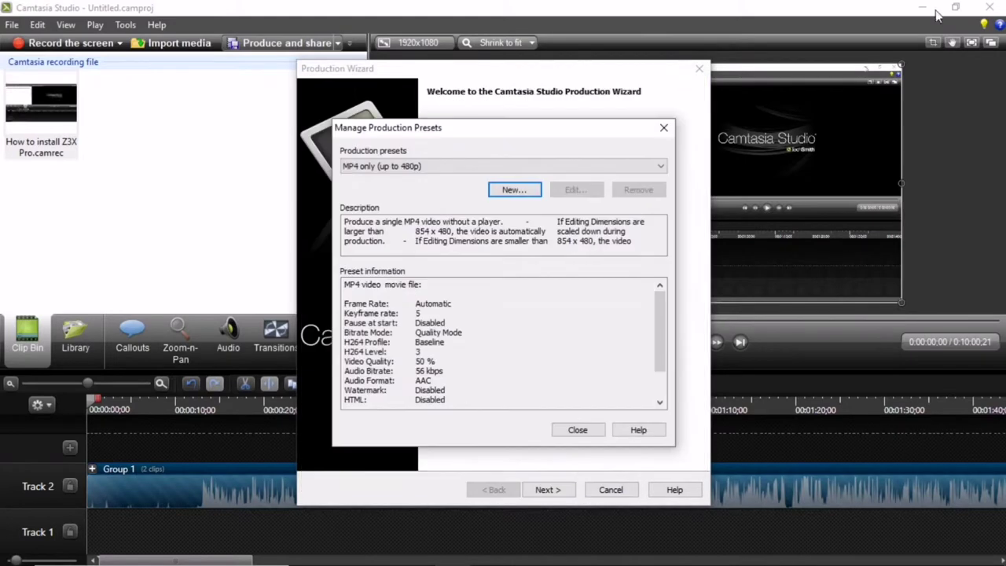
pyautogui.click(664, 128)
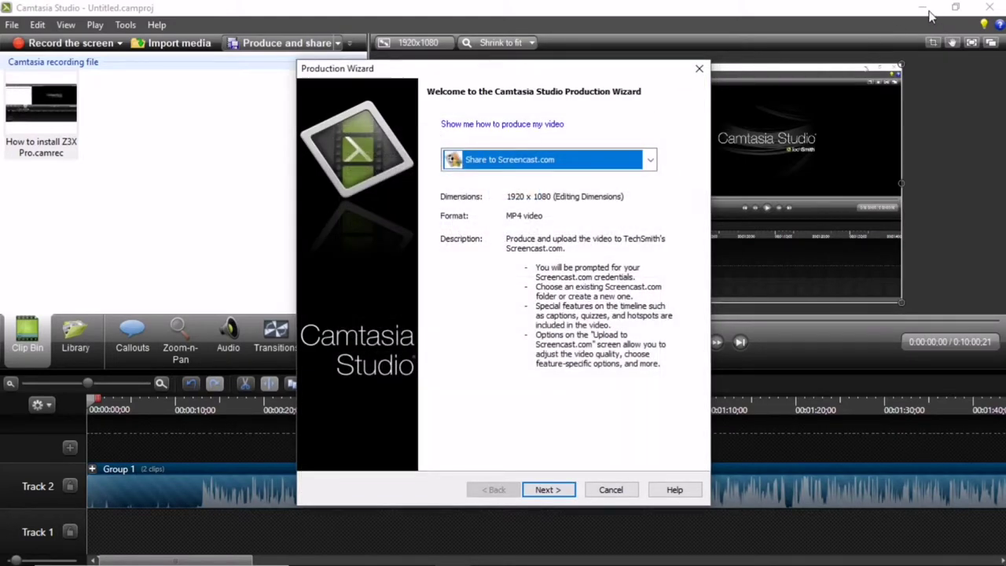
pyautogui.click(699, 69)
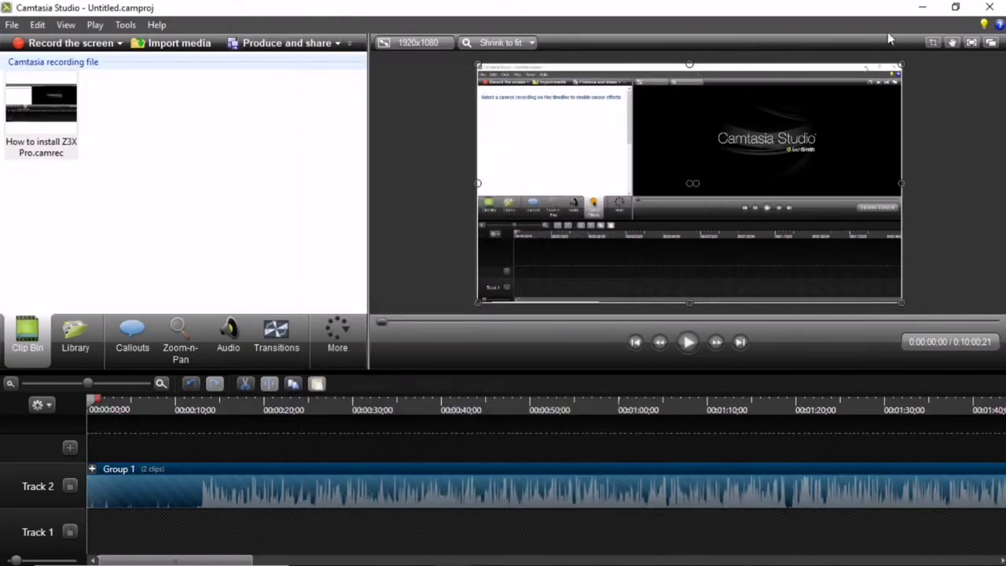
# In File Explorer, find the produced How to install Z3X Pro MP4 on drive D: under Backup, You tube File, Mix Video Channel
pyautogui.click(923, 7)
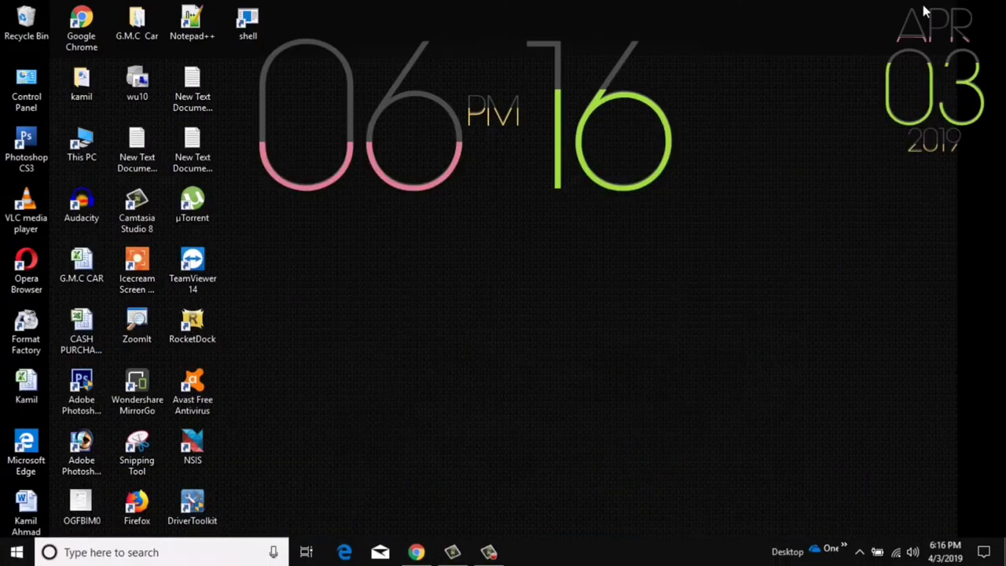
pyautogui.doubleClick(89, 140)
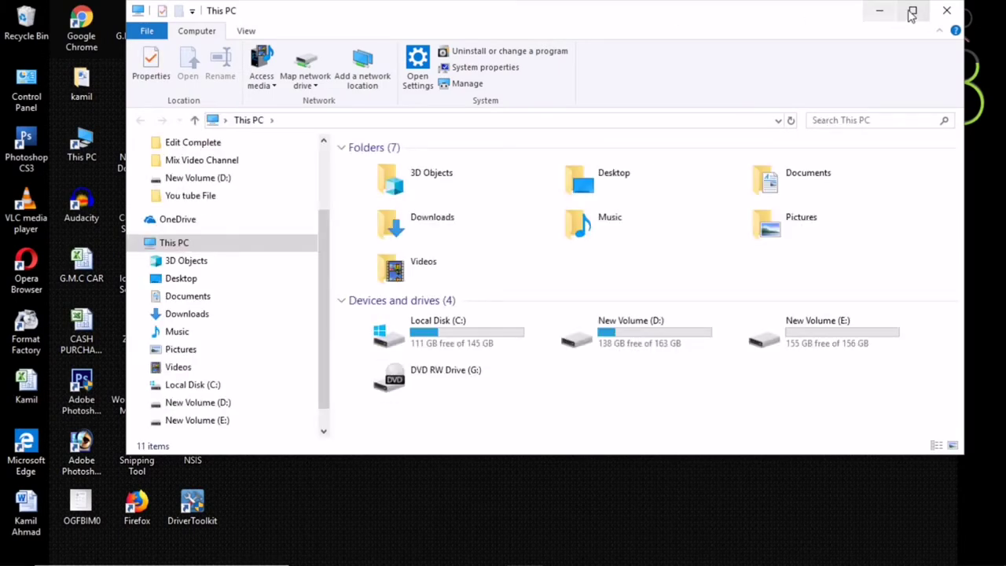
pyautogui.click(912, 13)
pyautogui.doubleClick(528, 307)
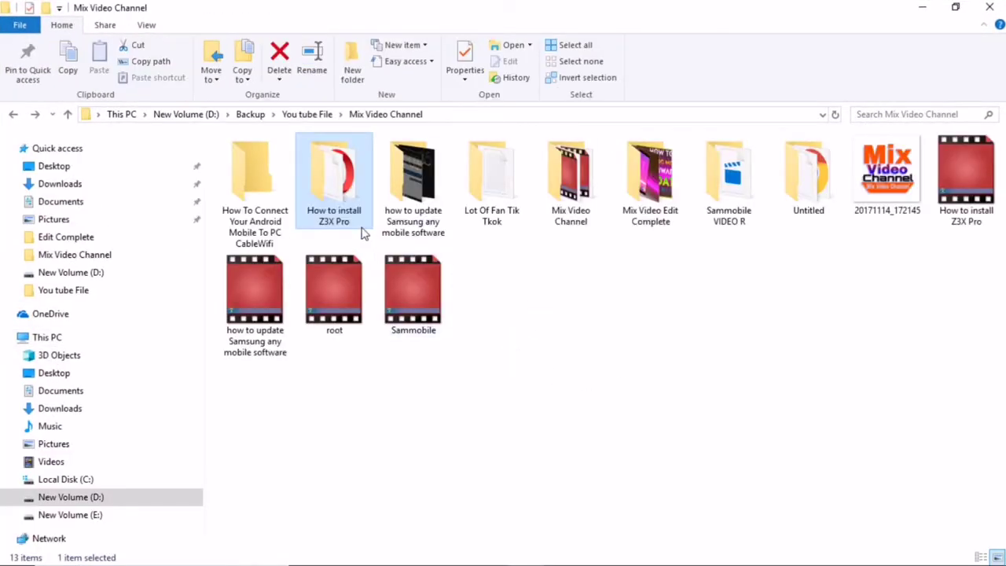
pyautogui.doubleClick(362, 226)
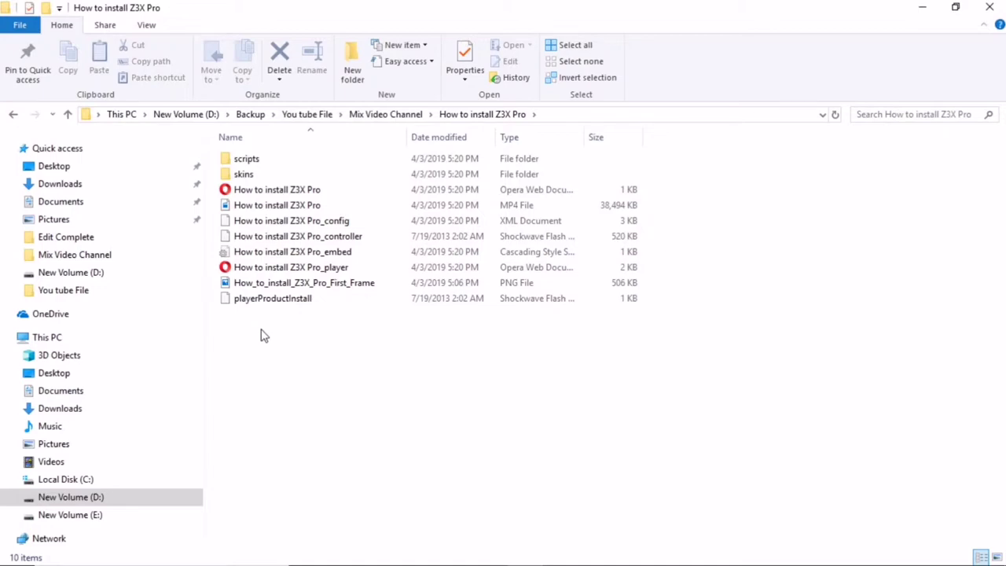
pyautogui.click(250, 207)
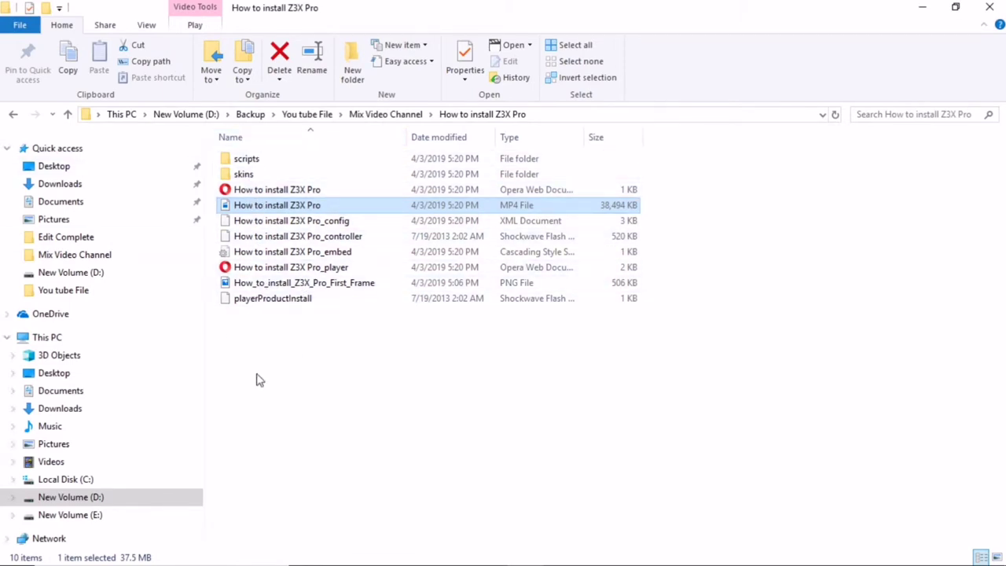
pyautogui.click(920, 9)
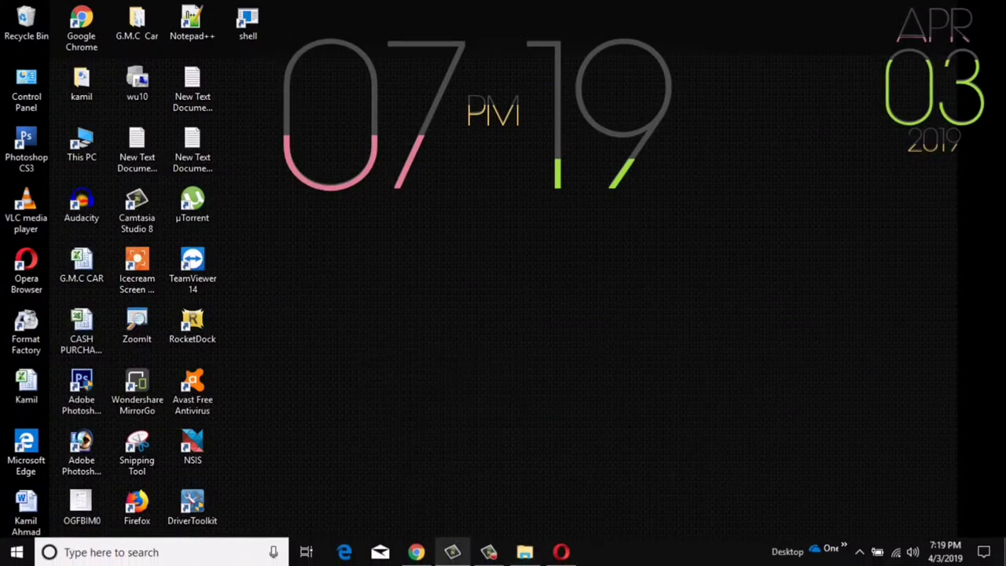
# Switch back to Camtasia Studio and start a new production preset named Mix video channel
pyautogui.click(487, 554)
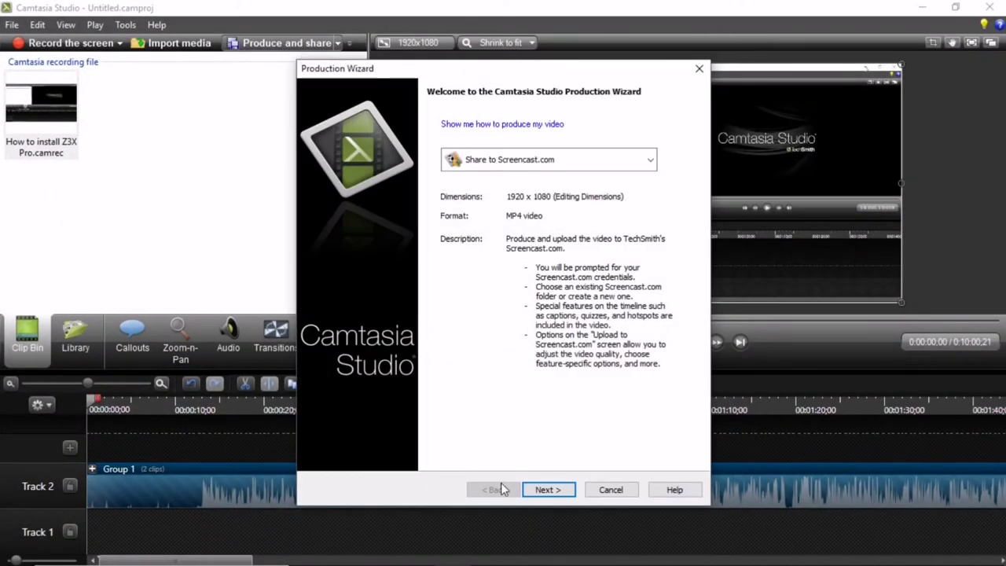
pyautogui.click(651, 159)
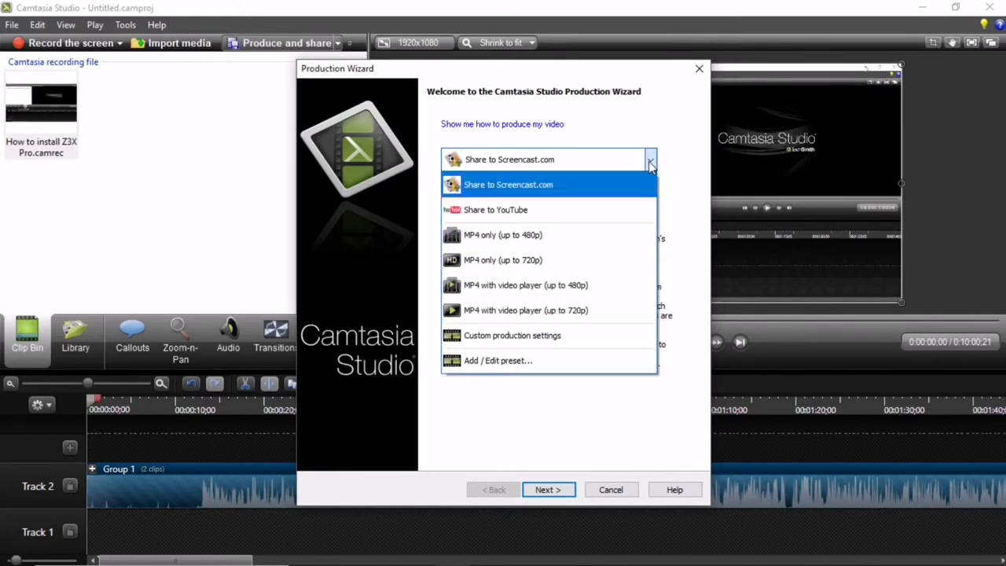
pyautogui.click(523, 362)
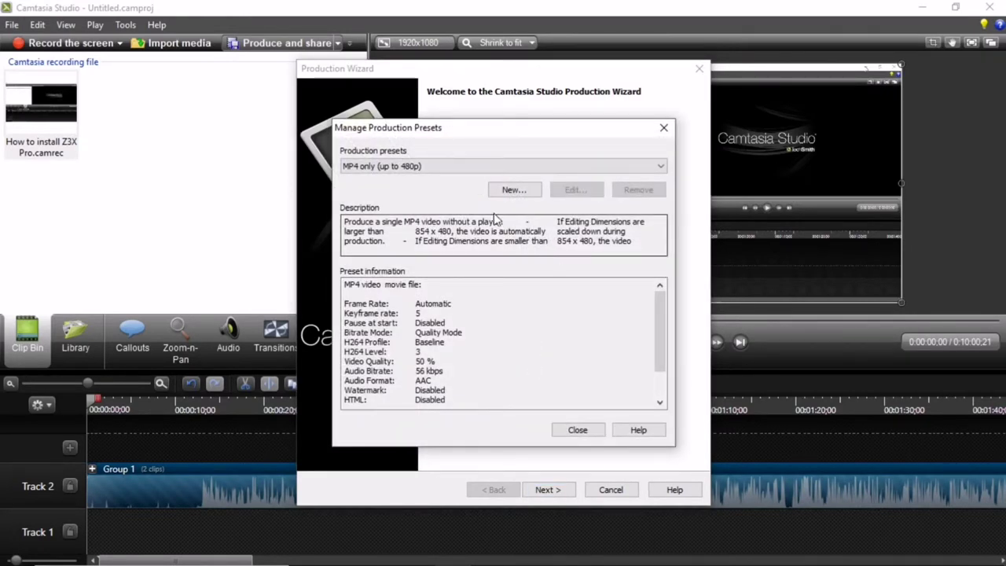
pyautogui.click(515, 191)
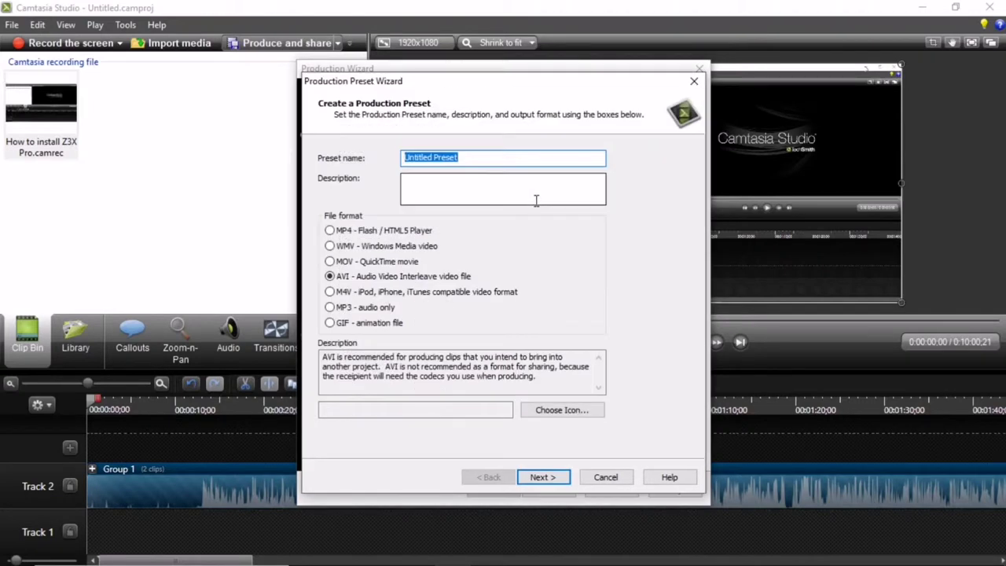
pyautogui.press('BackSpace')
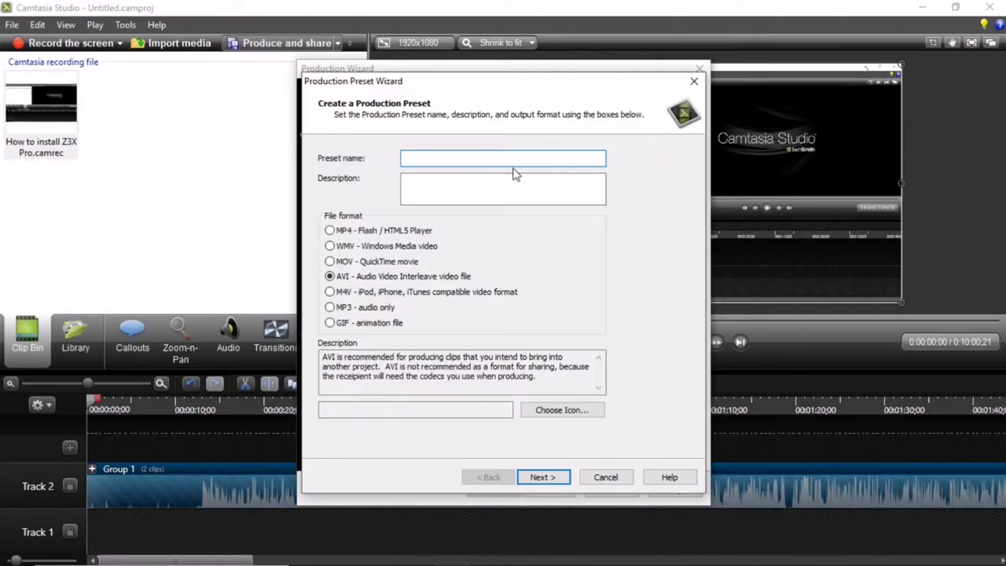
pyautogui.write('Mix video channel')
# Copy the word channel from the preset name into the preset's description
pyautogui.moveTo(479, 169); pyautogui.dragTo(448, 165)
pyautogui.rightClick(448, 165)
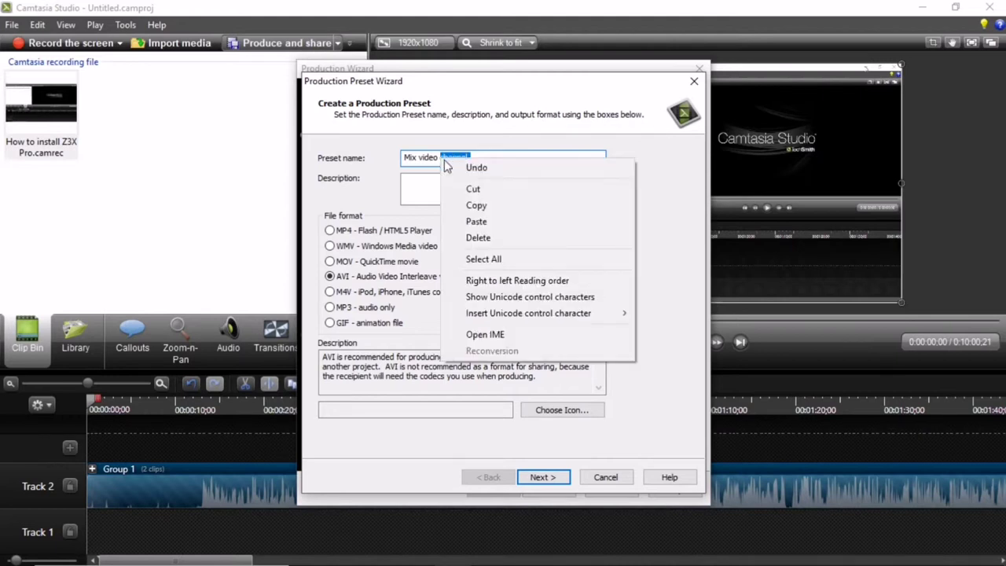
pyautogui.click(535, 202)
pyautogui.click(455, 196)
pyautogui.rightClick(452, 197)
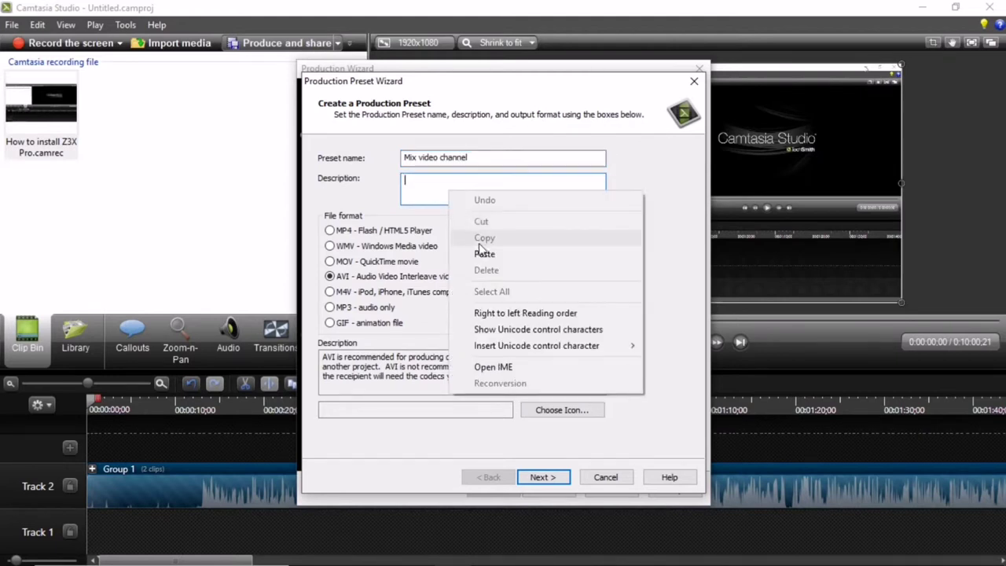
pyautogui.click(484, 254)
pyautogui.click(452, 165)
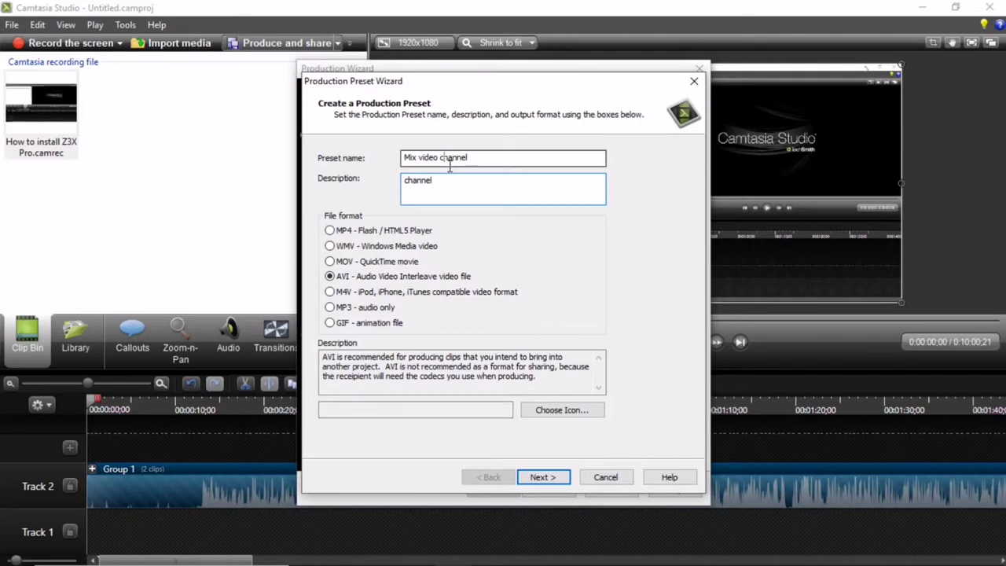
# Capitalize the preset name as Mix Video Channel and the preset description as Channel
pyautogui.press('BackSpace')
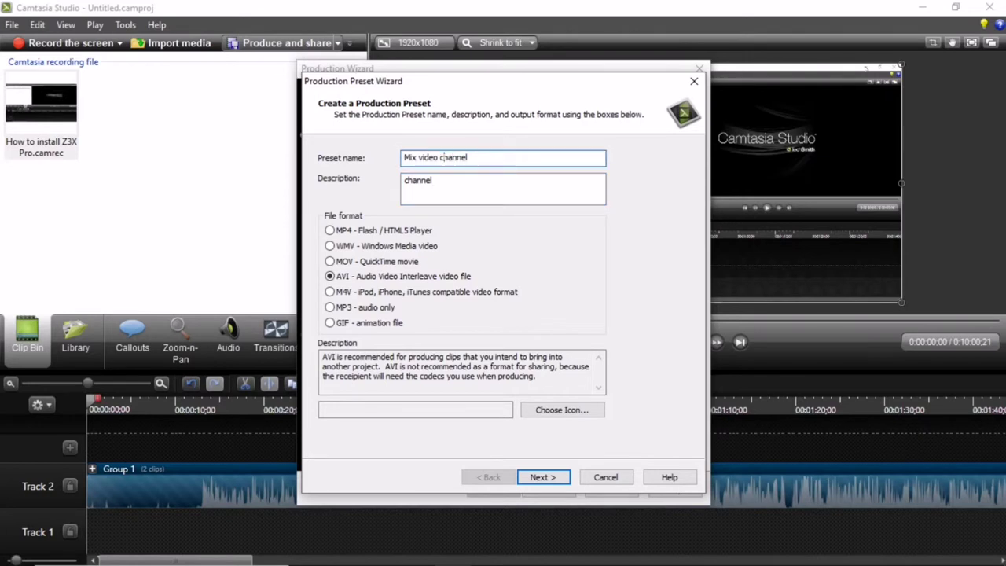
pyautogui.write('C')
pyautogui.press('BackSpace')
pyautogui.press('BackSpace')
pyautogui.write('V')
pyautogui.click(413, 186)
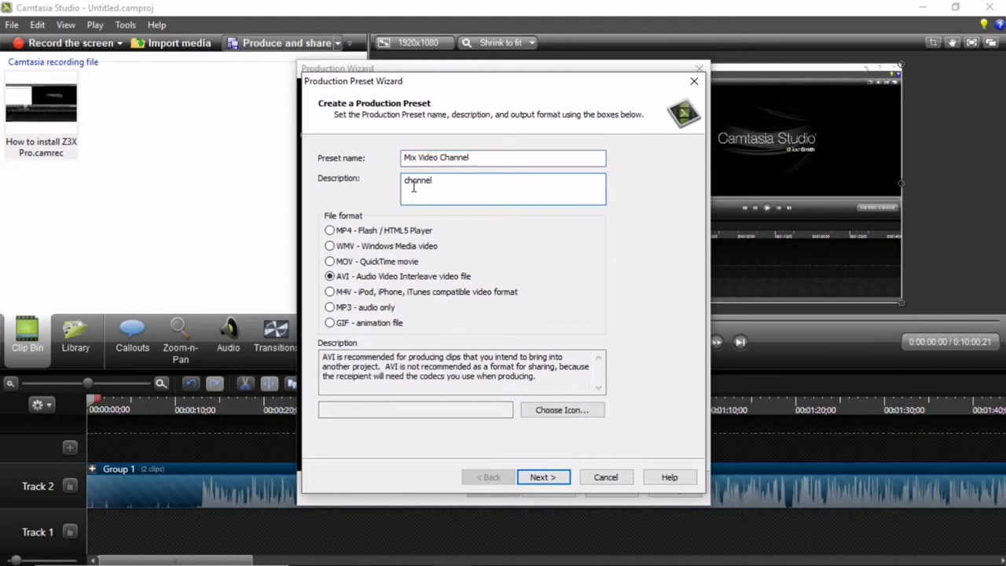
pyautogui.press('BackSpace')
pyautogui.write('C')
# Look through the How to install Z3X Pro output folder in File Explorer, then return to Camtasia Studio
pyautogui.click(525, 555)
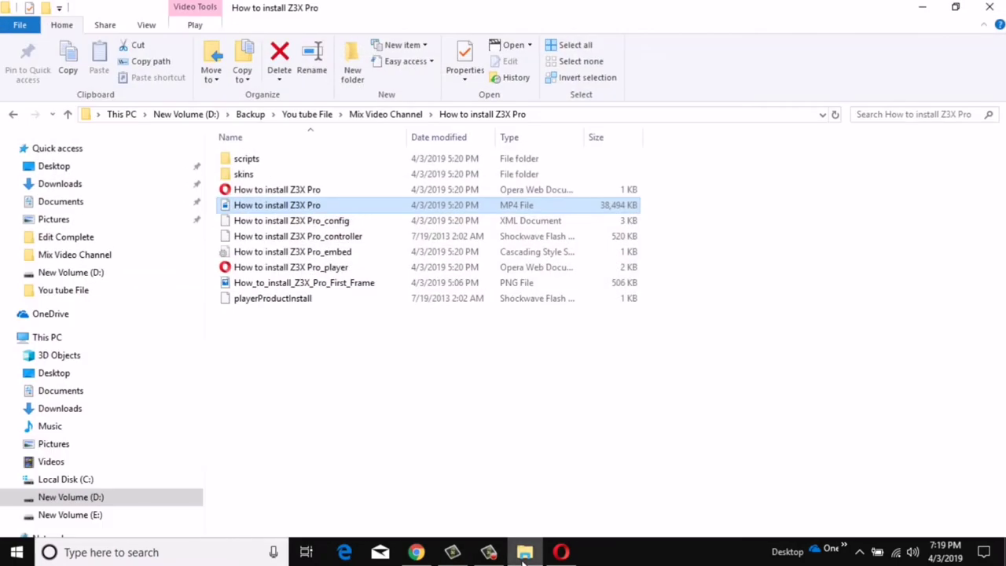
pyautogui.click(13, 114)
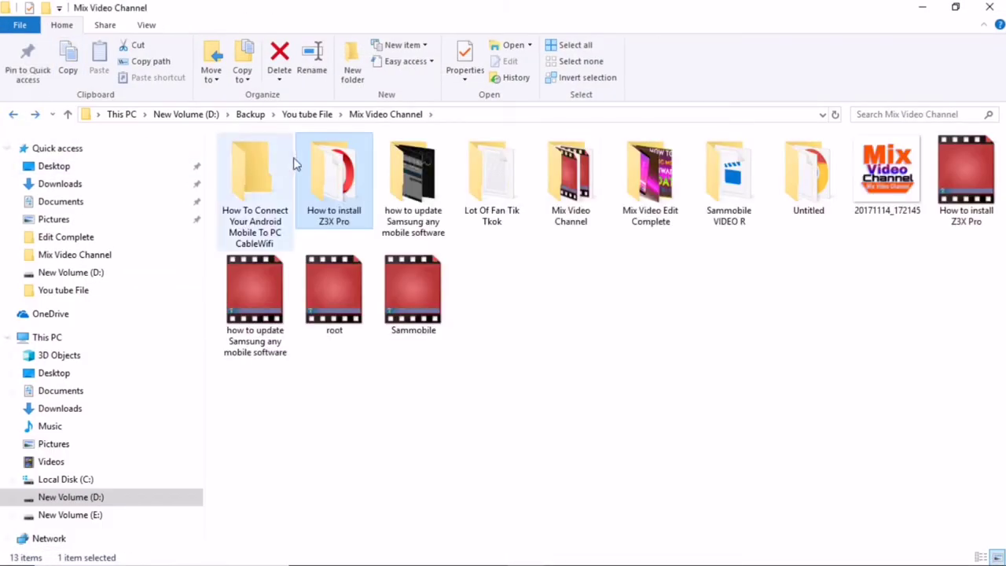
pyautogui.doubleClick(321, 171)
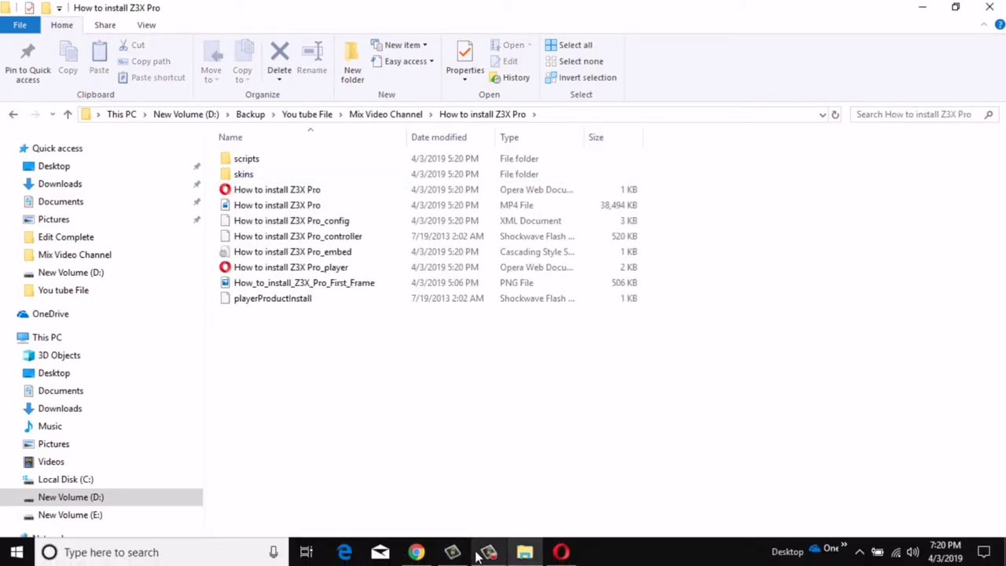
pyautogui.click(453, 555)
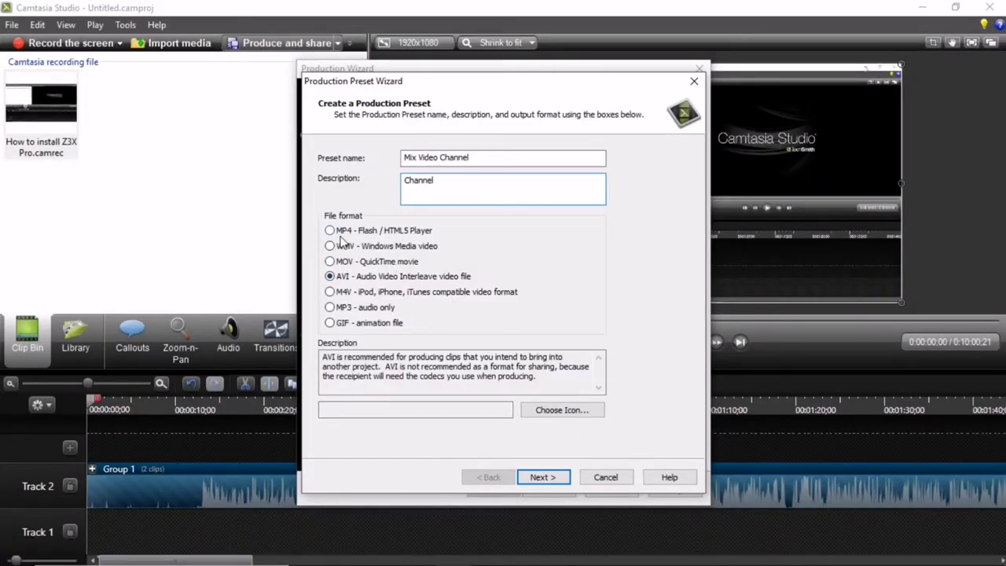
# Set the preset's file format to MP4 - Flash / HTML5 Player and turn off producing with a controller
pyautogui.click(336, 232)
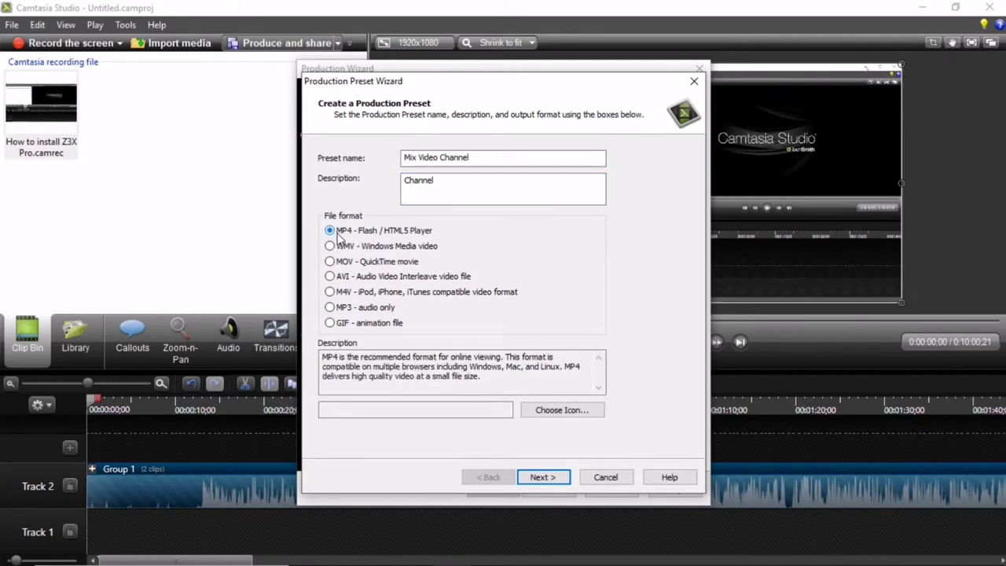
pyautogui.click(560, 482)
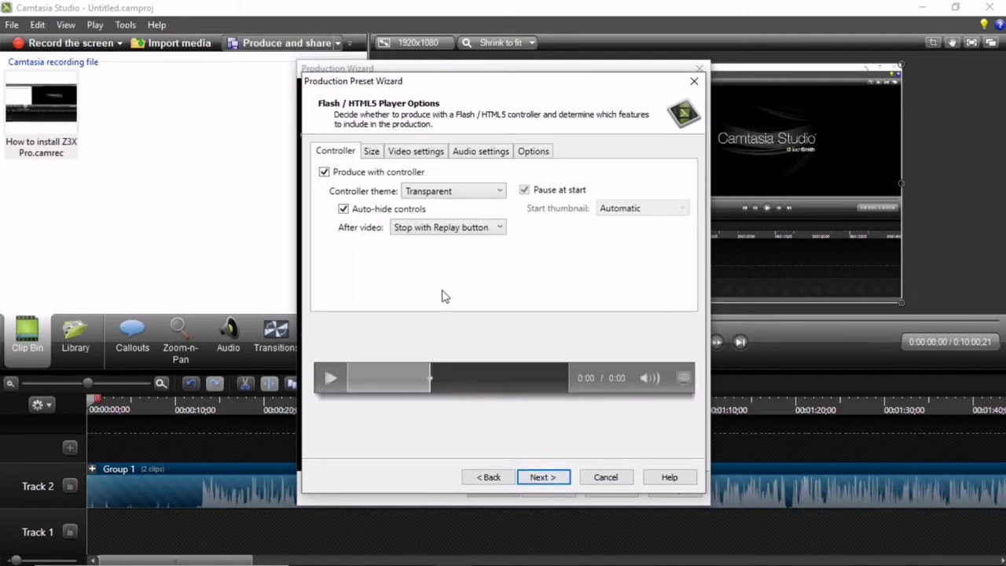
pyautogui.click(324, 173)
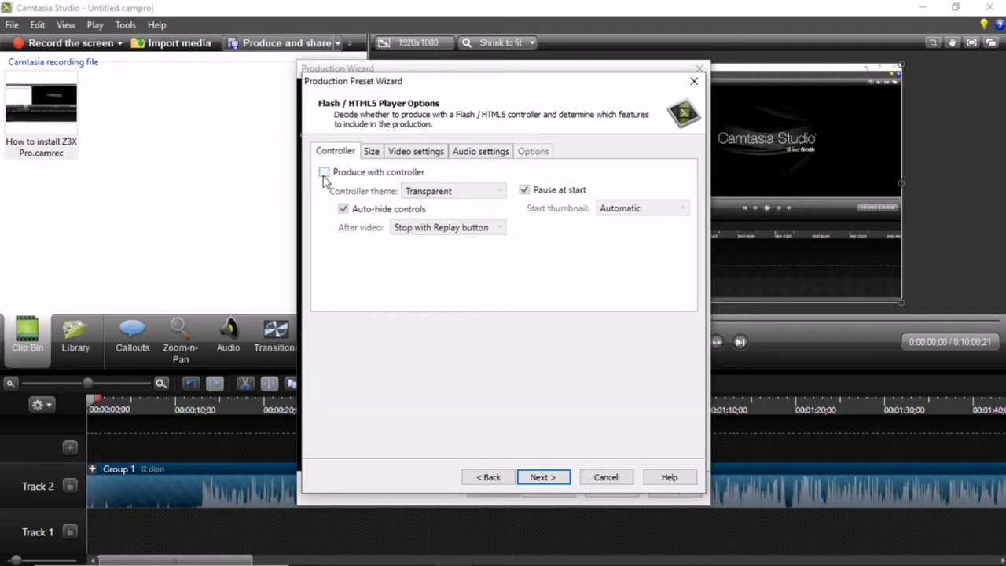
# Toggle the use of editing dimensions for the preset's video size off and back on
pyautogui.click(371, 154)
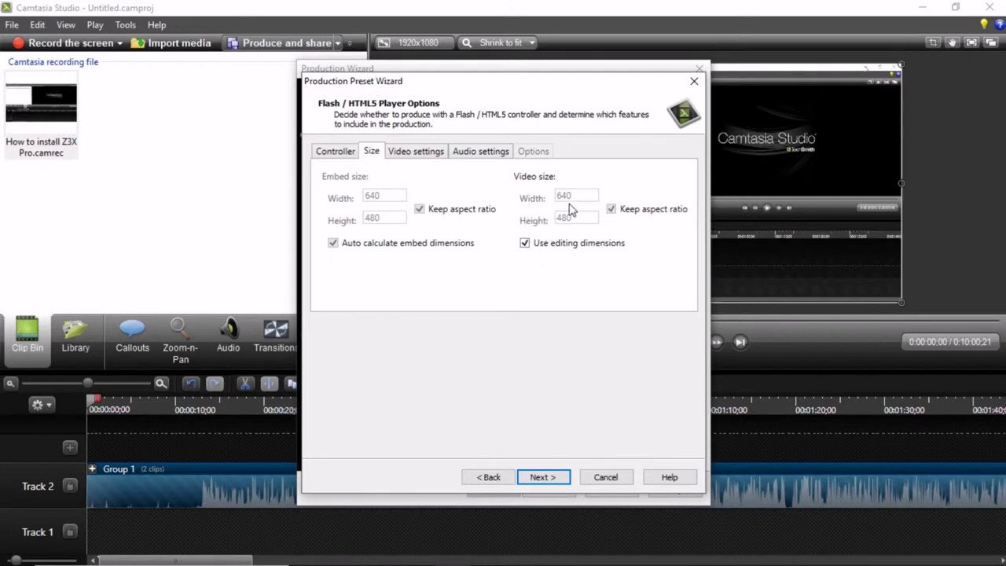
pyautogui.click(525, 244)
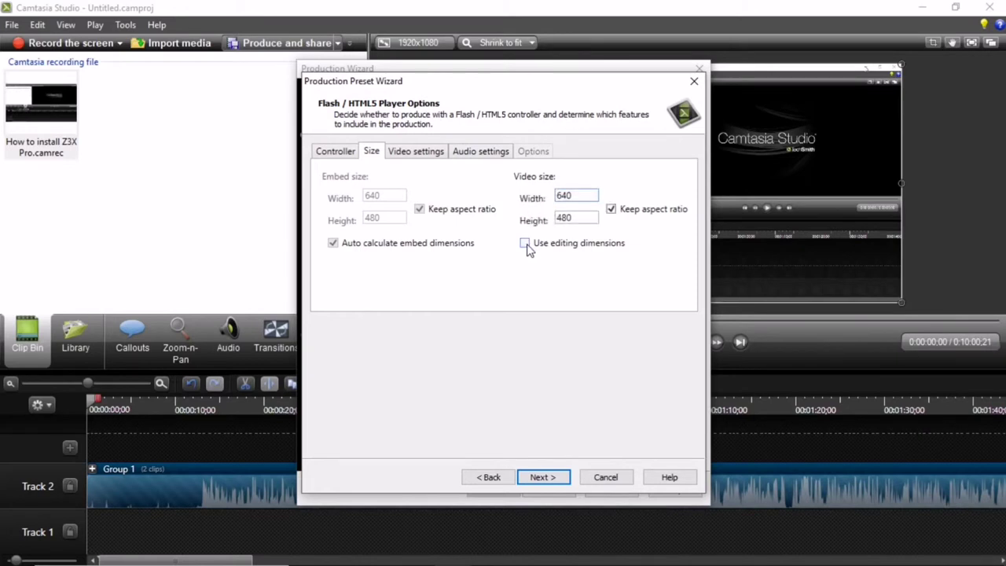
pyautogui.click(526, 243)
pyautogui.click(526, 244)
pyautogui.click(526, 244)
pyautogui.click(526, 245)
pyautogui.click(527, 244)
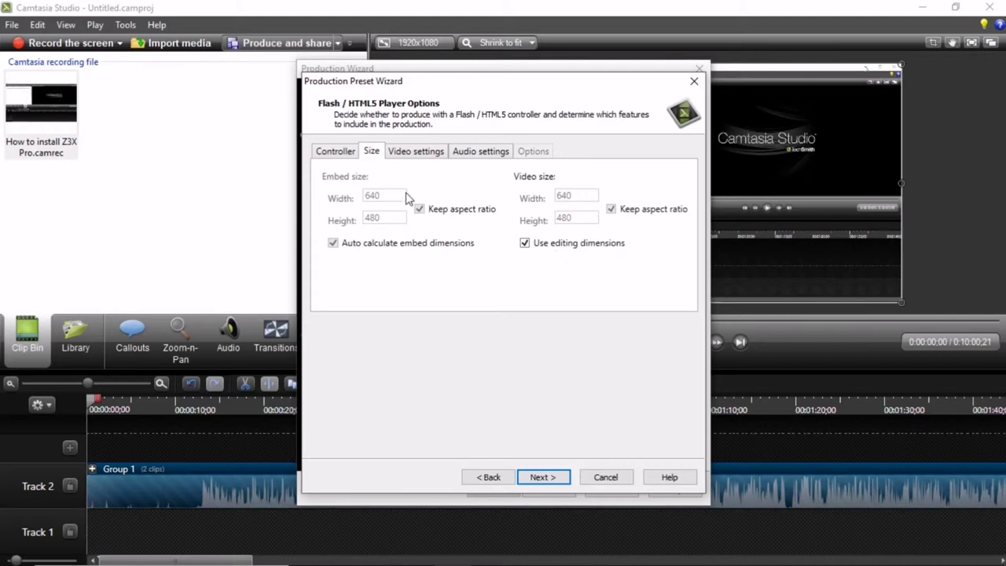
# Set the preset's video frame rate to Automatic and its encoding mode to Quality at 100%
pyautogui.click(434, 158)
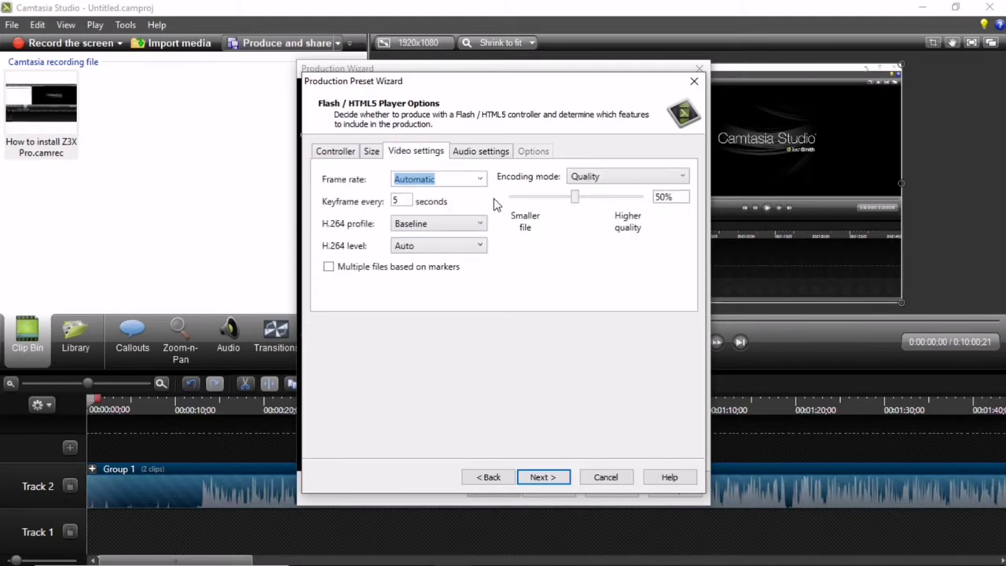
pyautogui.click(480, 179)
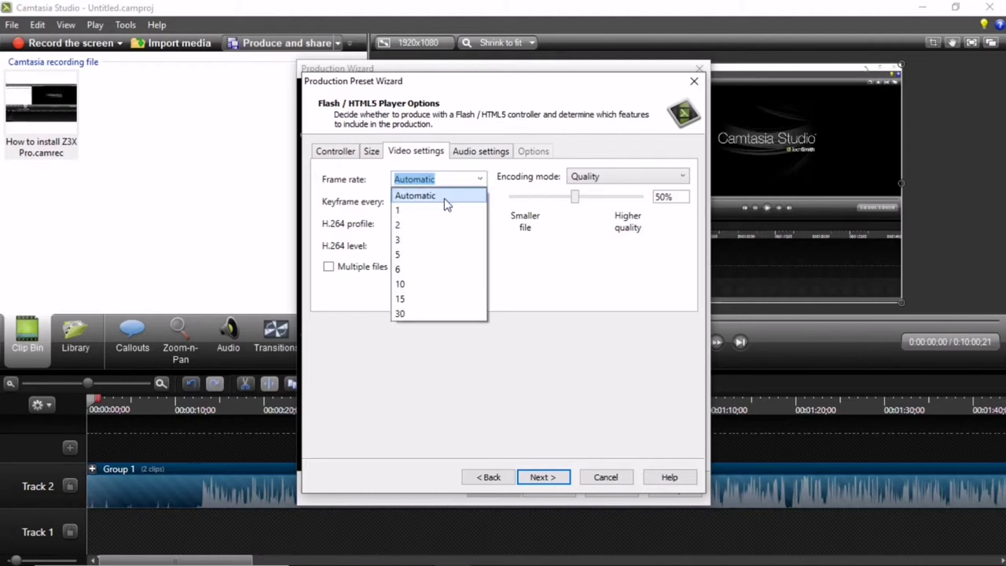
pyautogui.click(447, 198)
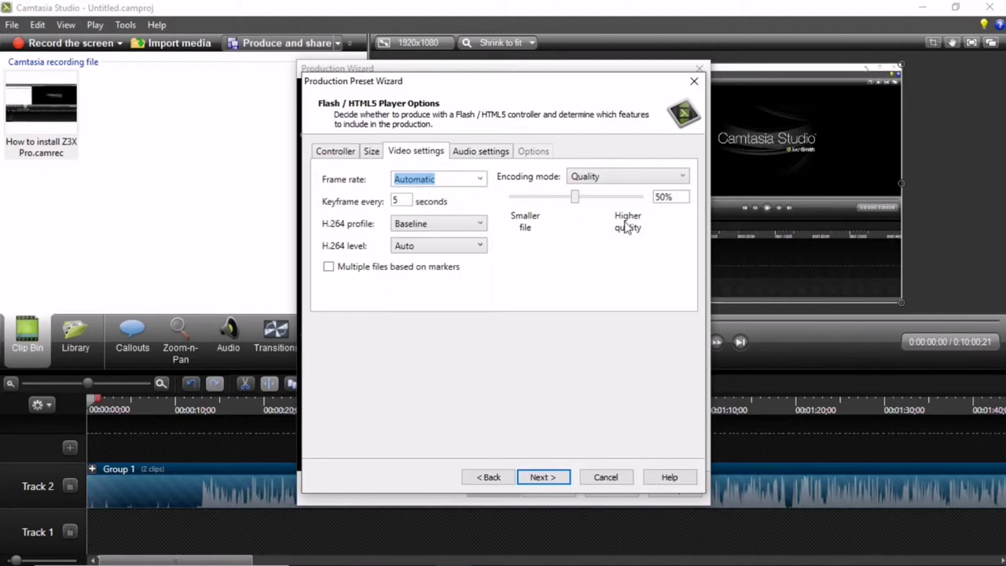
pyautogui.click(679, 180)
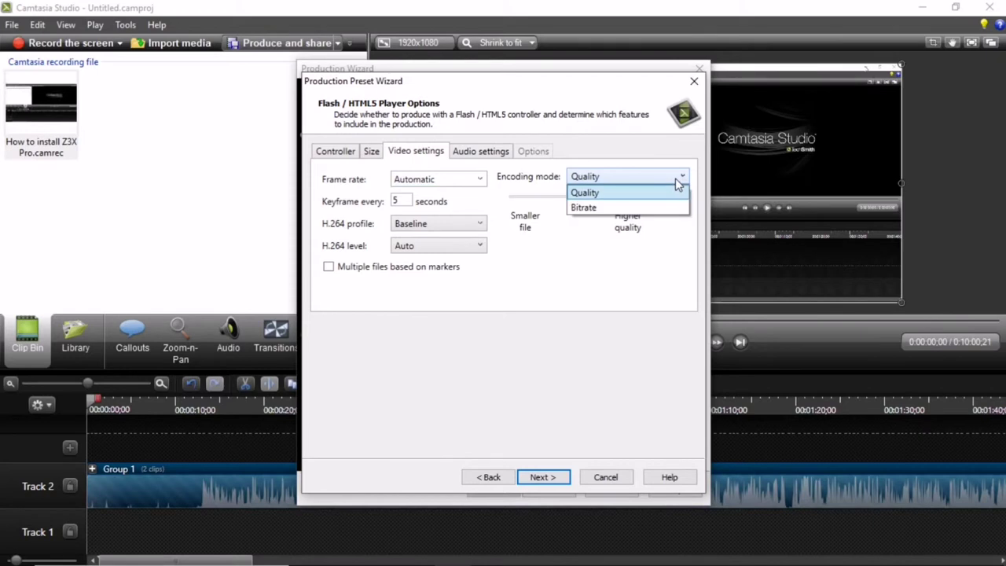
pyautogui.click(633, 198)
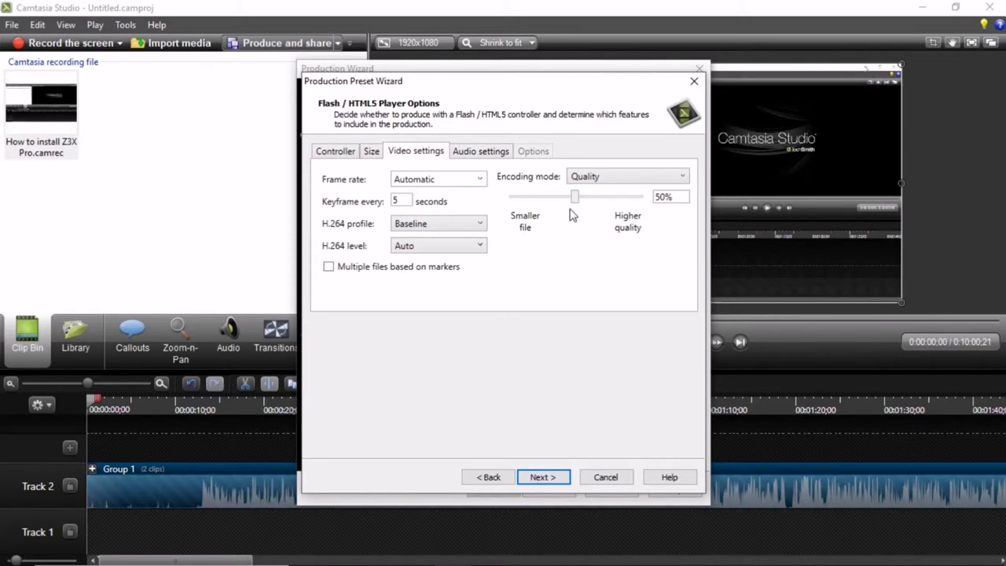
pyautogui.moveTo(575, 197); pyautogui.dragTo(672, 210)
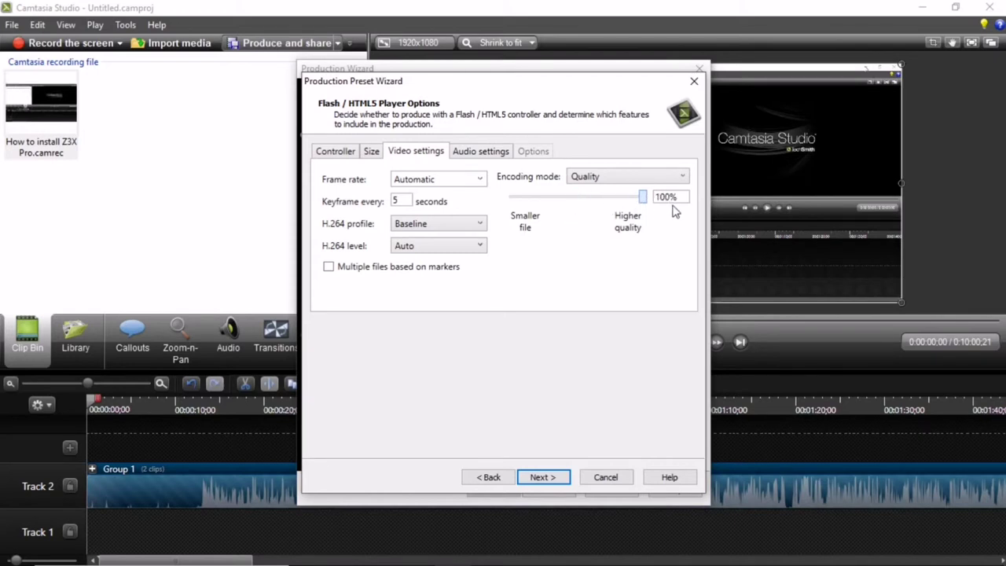
# Set the preset's H.264 profile to High and keep the H.264 level at Auto
pyautogui.click(479, 226)
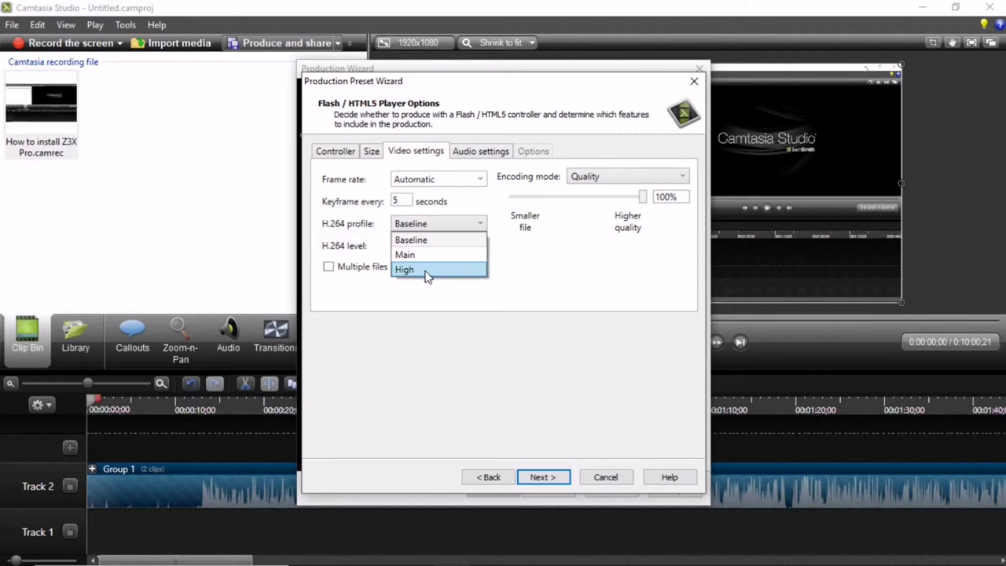
pyautogui.click(425, 272)
pyautogui.click(482, 246)
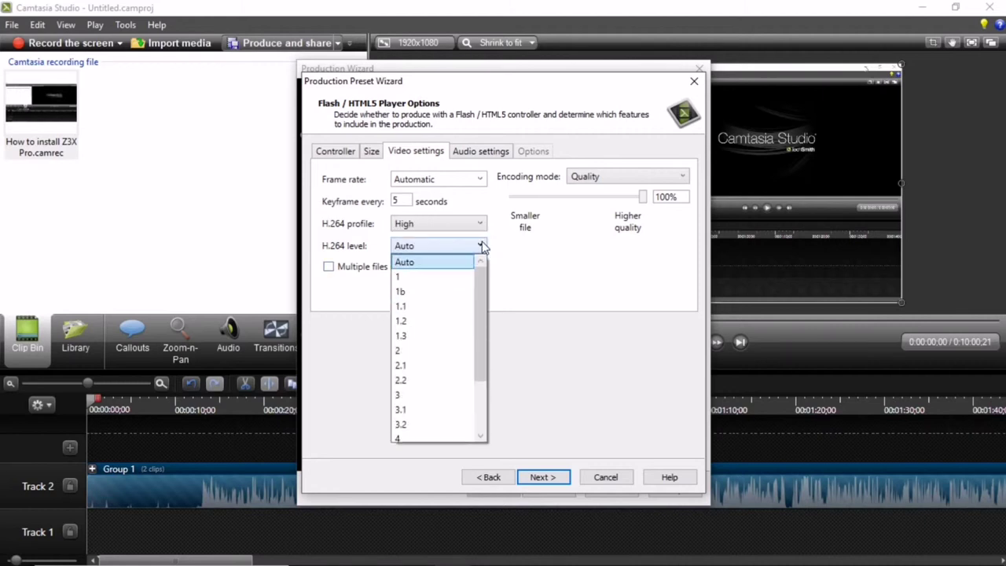
pyautogui.click(481, 247)
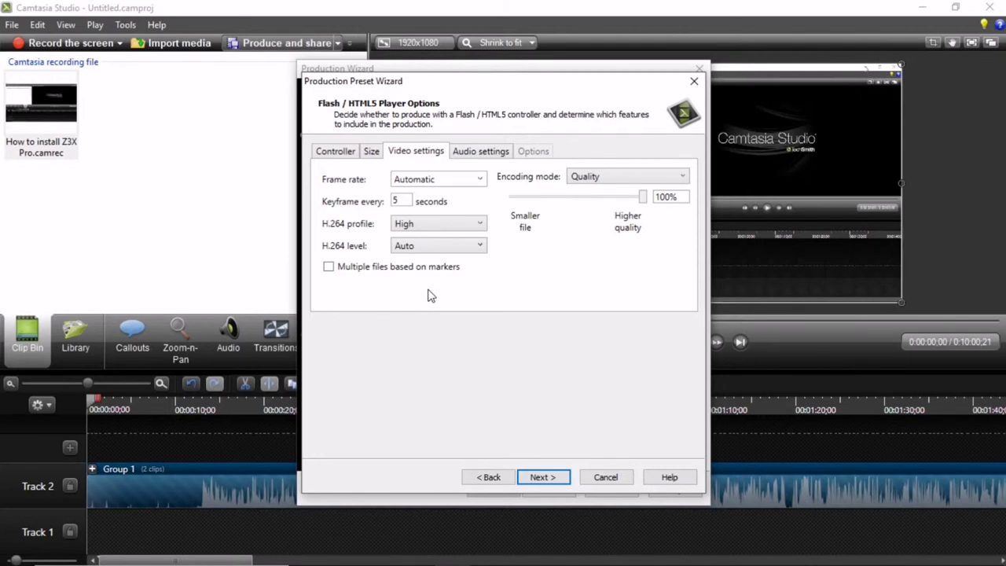
# Set the preset's audio bit rate to 1024 kbps
pyautogui.click(483, 155)
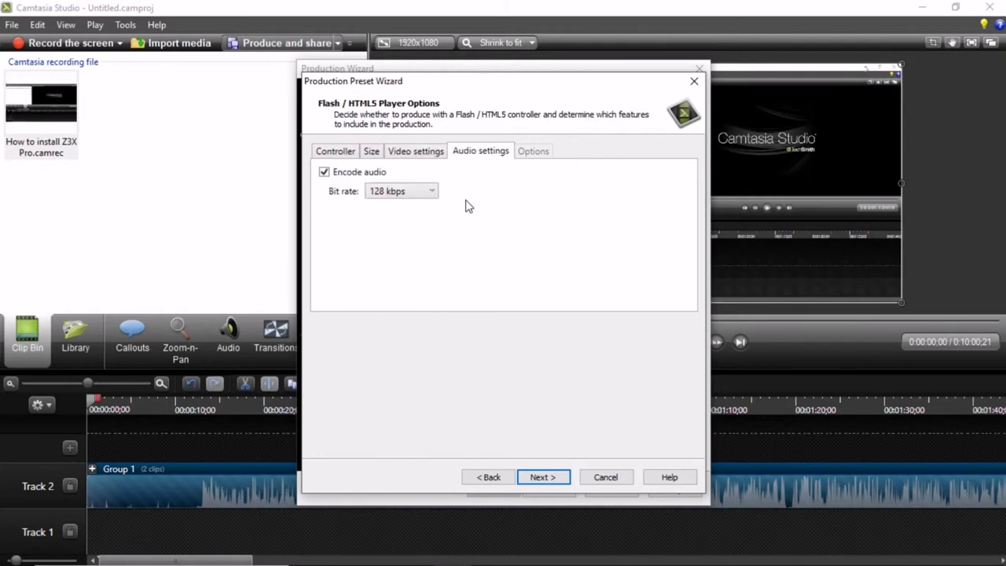
pyautogui.click(377, 197)
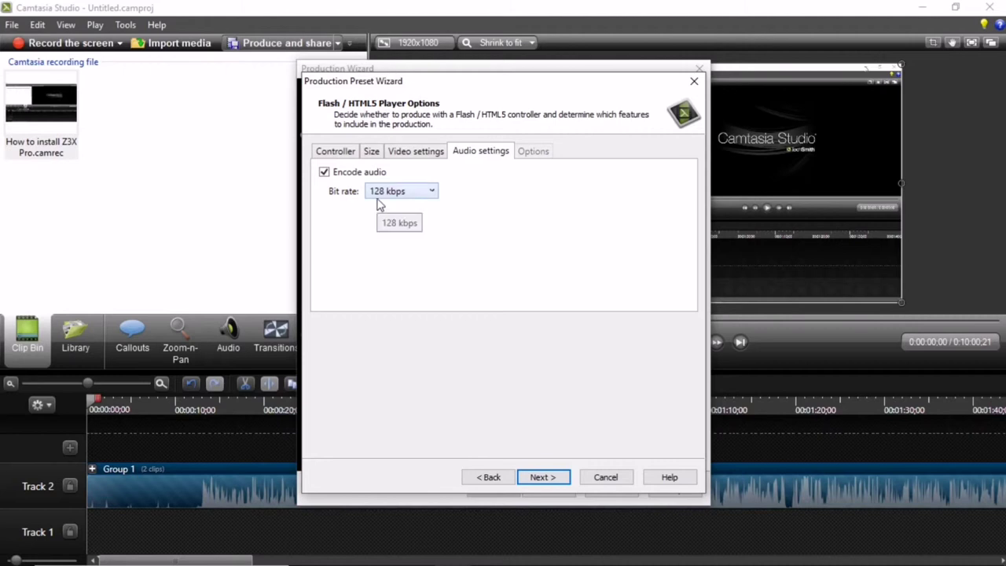
pyautogui.click(445, 198)
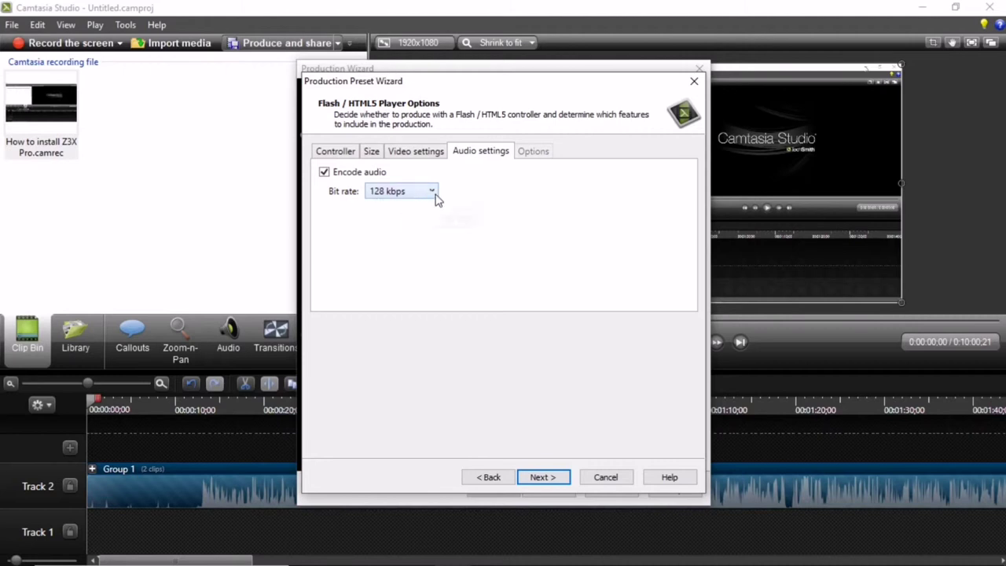
pyautogui.click(433, 193)
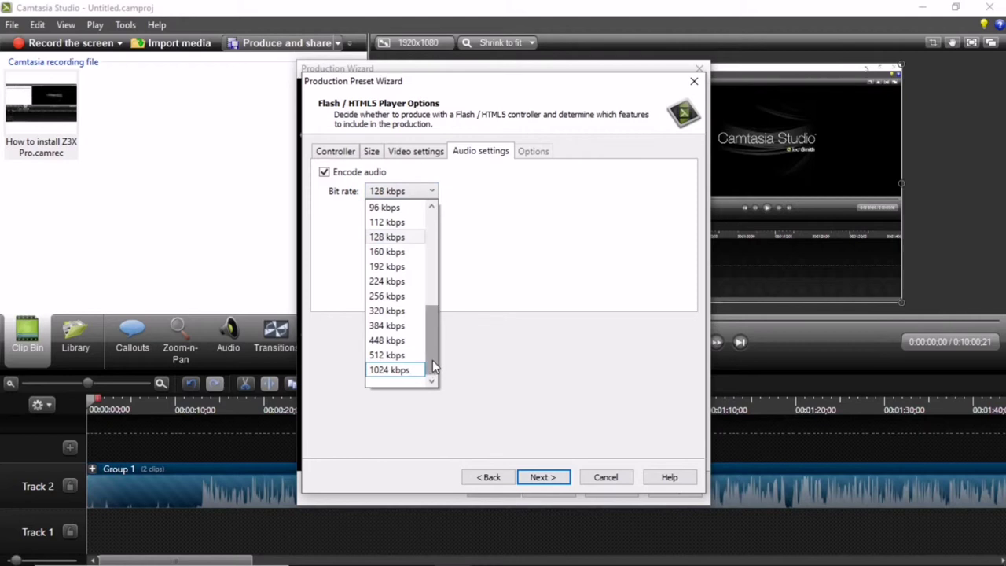
pyautogui.click(395, 375)
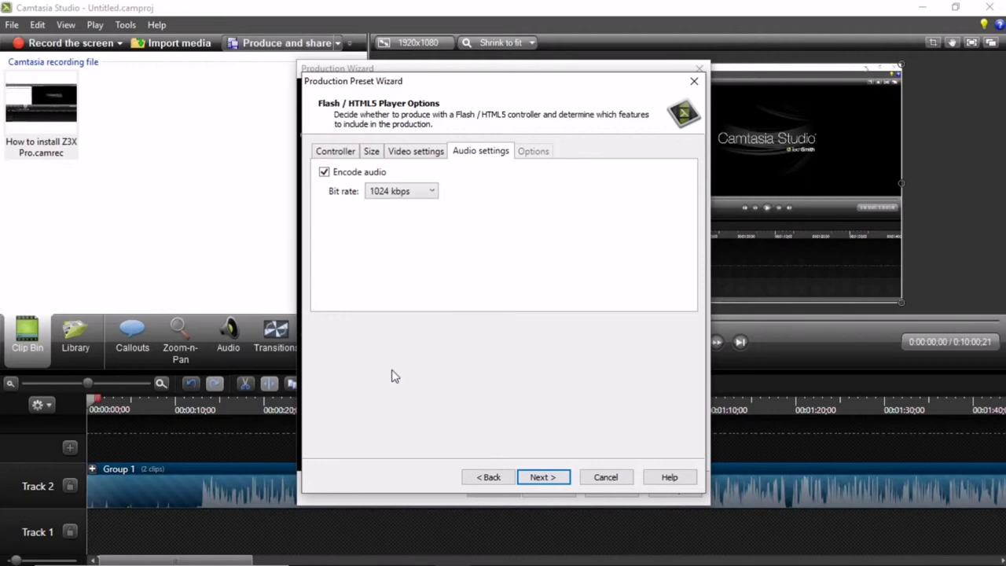
pyautogui.click(431, 197)
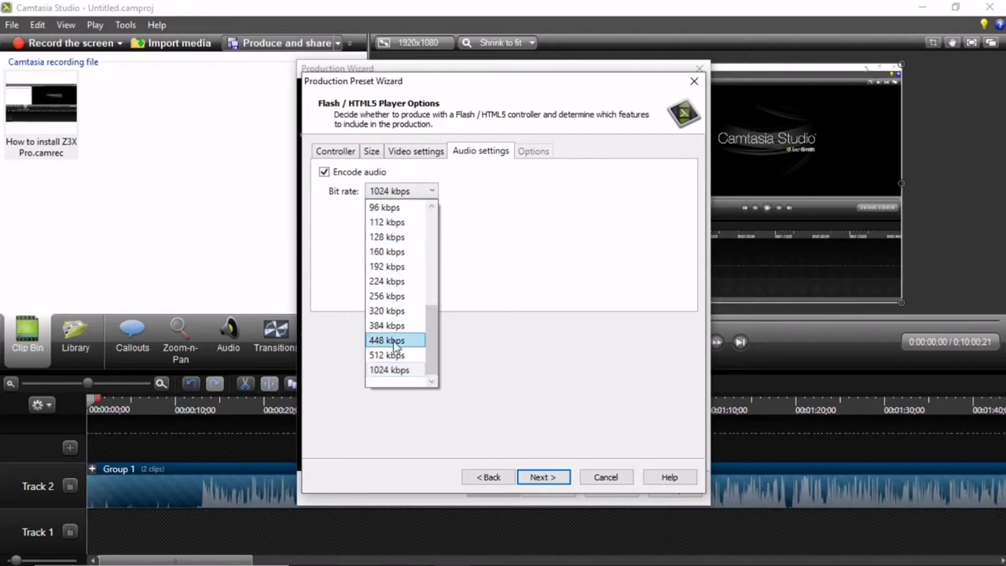
pyautogui.click(400, 376)
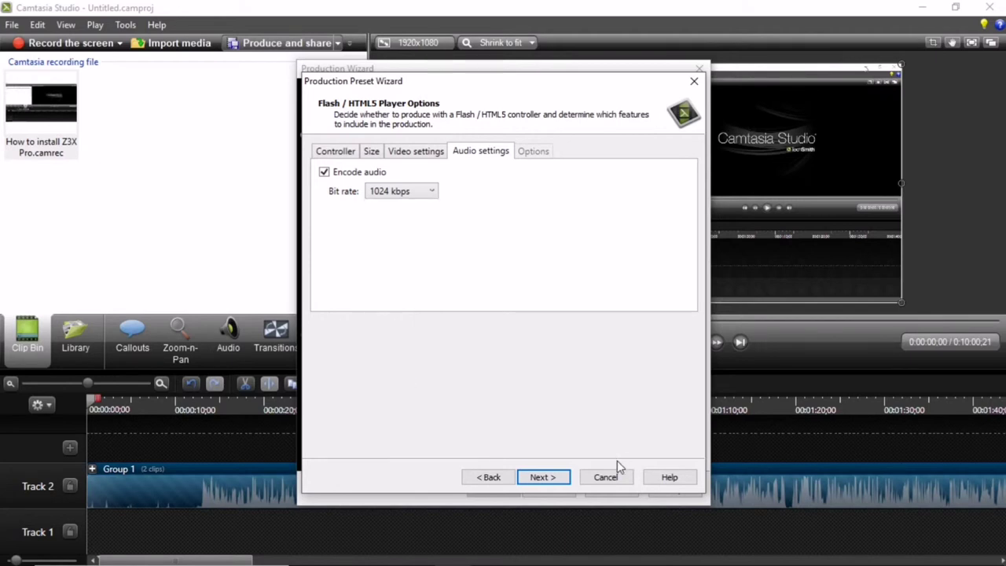
# Finish the Mix Video Channel preset without a watermark and close the production preset manager
pyautogui.click(555, 479)
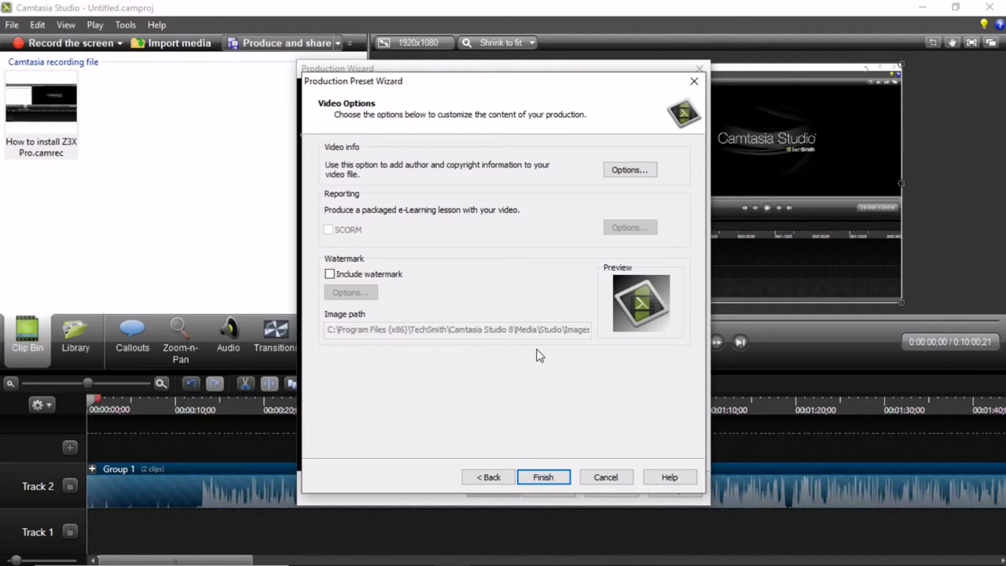
pyautogui.click(330, 274)
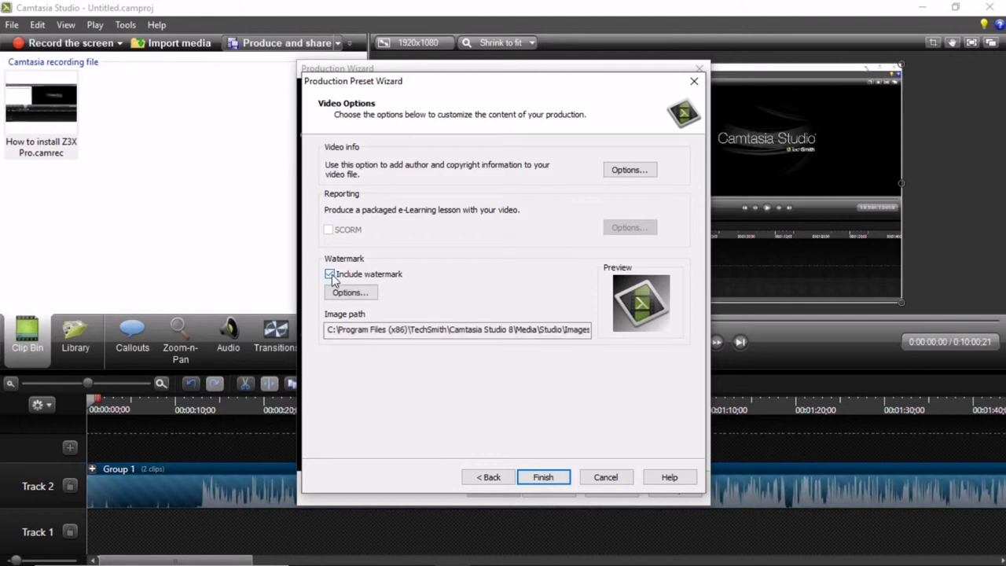
pyautogui.click(330, 274)
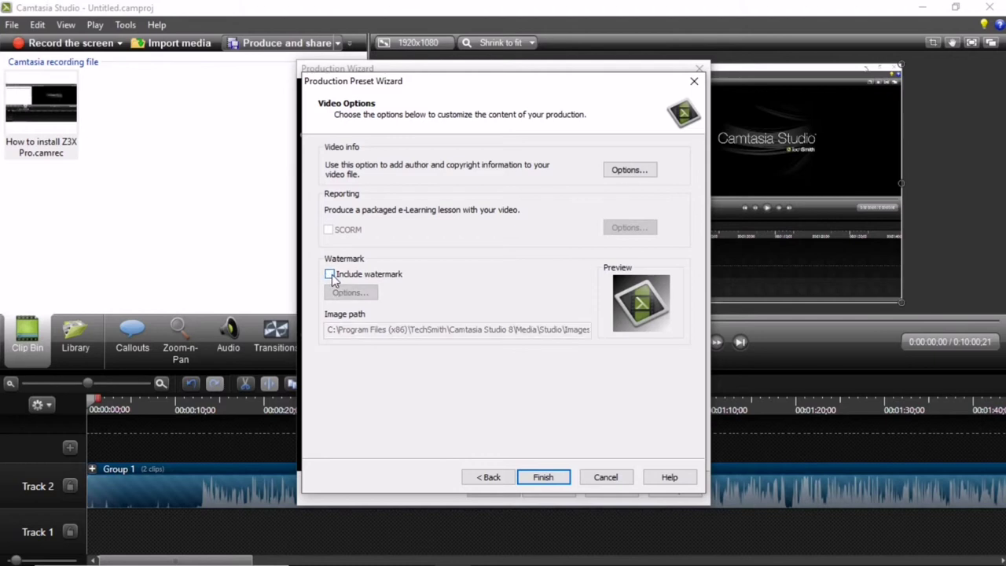
pyautogui.click(552, 482)
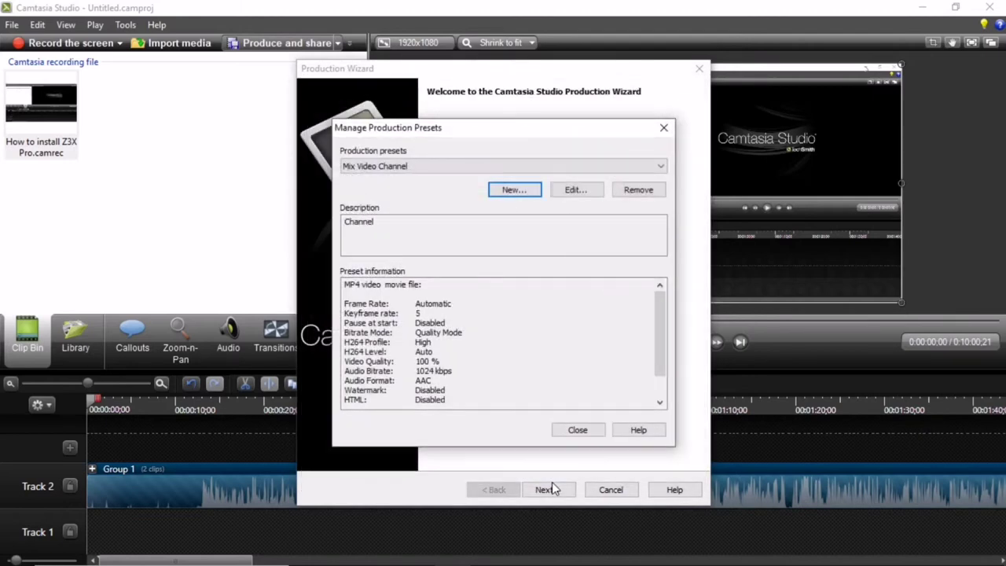
pyautogui.click(596, 435)
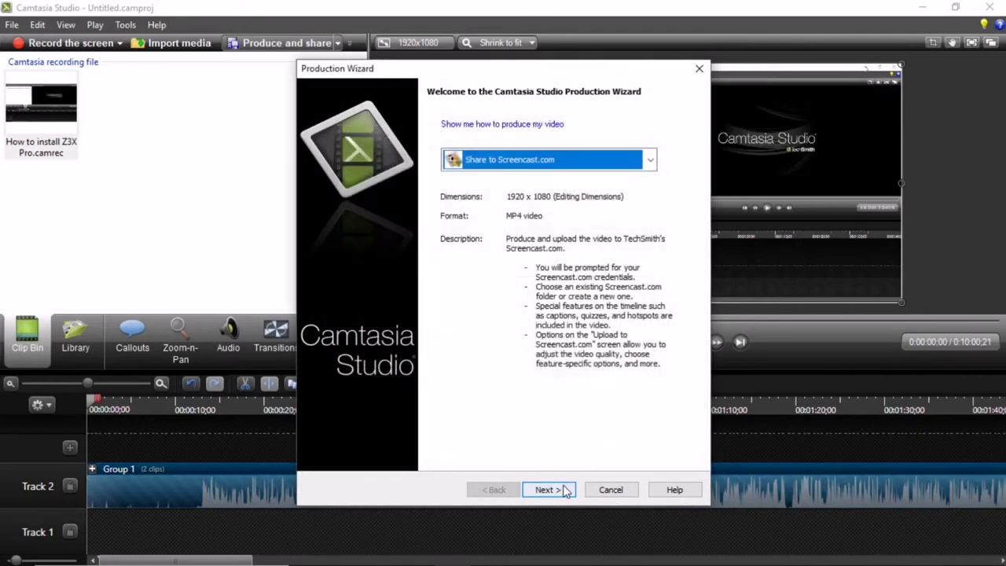
# Restart the Production Wizard, select the Mix Video Channel preset and continue to the file name and folder settings
pyautogui.click(612, 490)
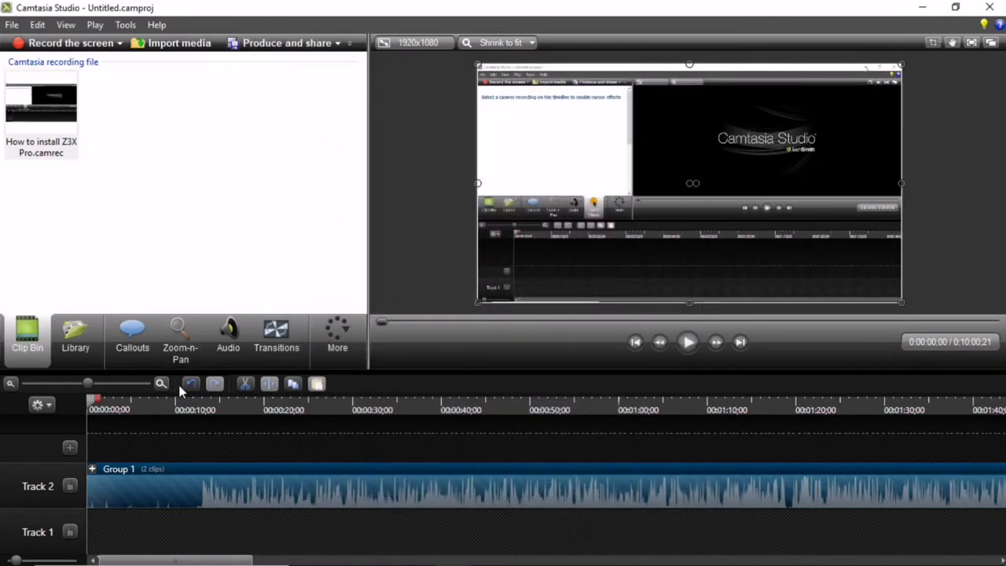
pyautogui.click(322, 47)
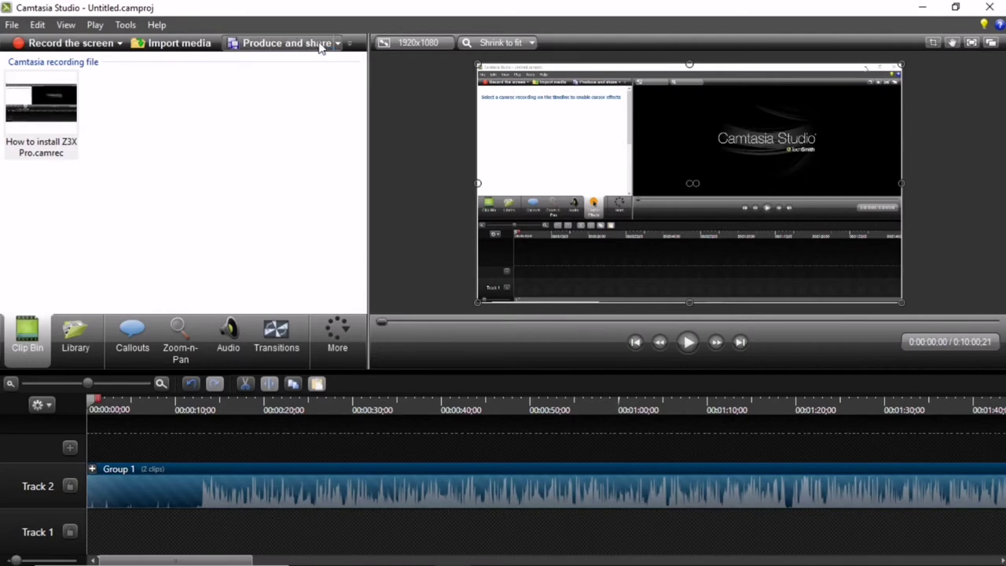
pyautogui.click(652, 161)
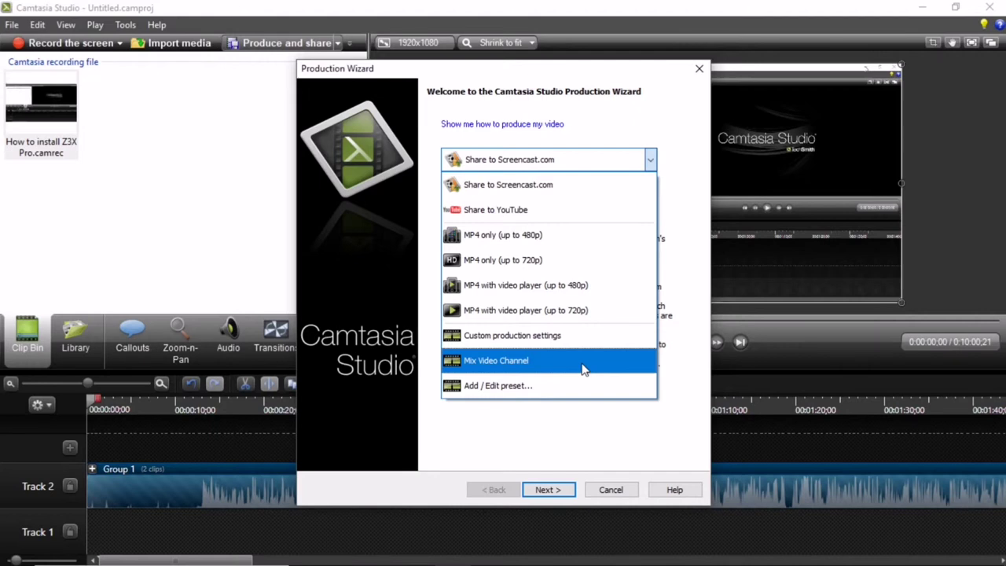
pyautogui.click(525, 364)
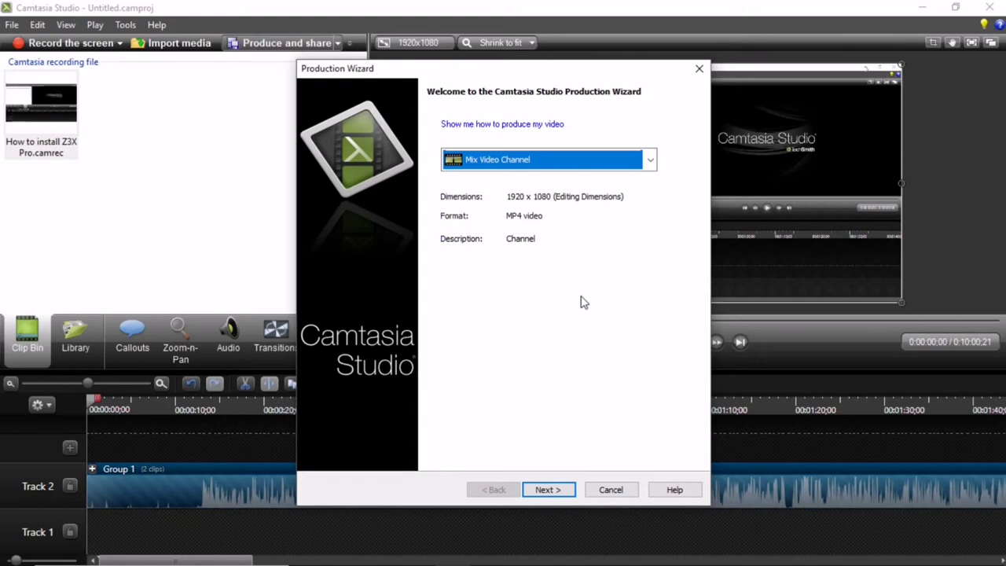
pyautogui.click(561, 491)
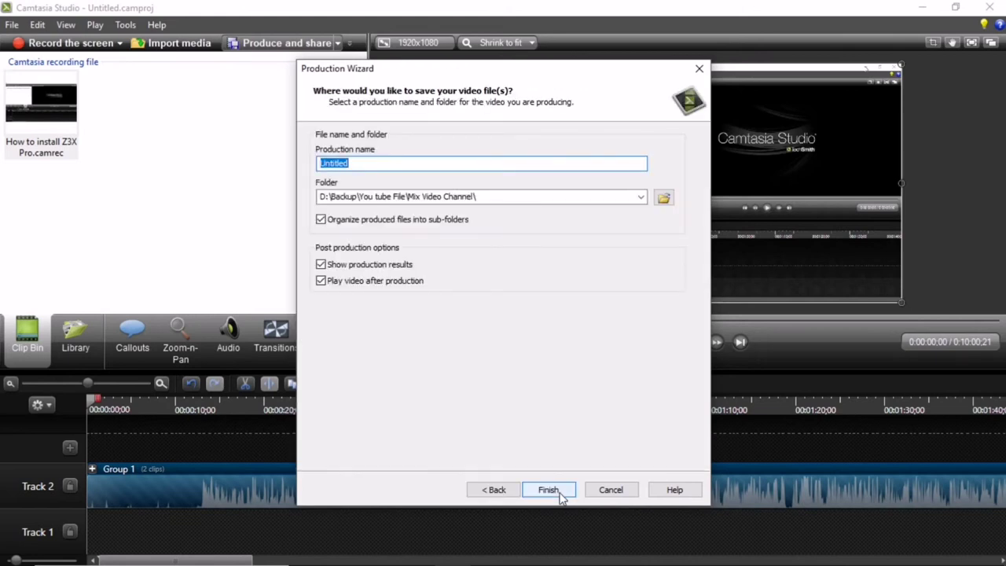
# Name the production KAMIL3120, keep the Mix Video Channel destination folder and start rendering the video
pyautogui.press('BackSpace')
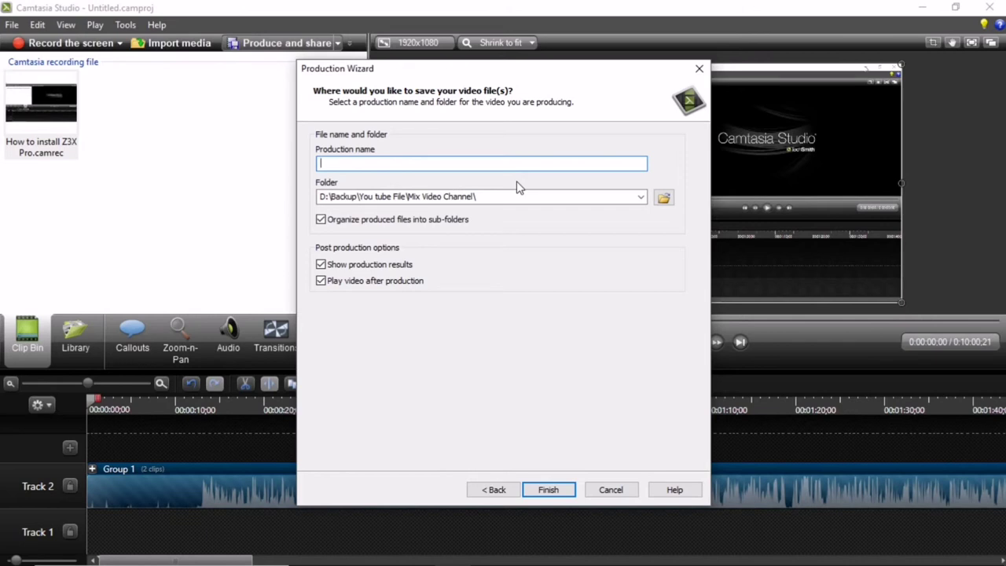
pyautogui.write('channel')
pyautogui.press('BackSpace')
pyautogui.press('BackSpace')
pyautogui.press('BackSpace')
pyautogui.press('BackSpace')
pyautogui.press('BackSpace')
pyautogui.press('BackSpace')
pyautogui.press('BackSpace')
pyautogui.write('KAMIL3120')
pyautogui.click(563, 491)
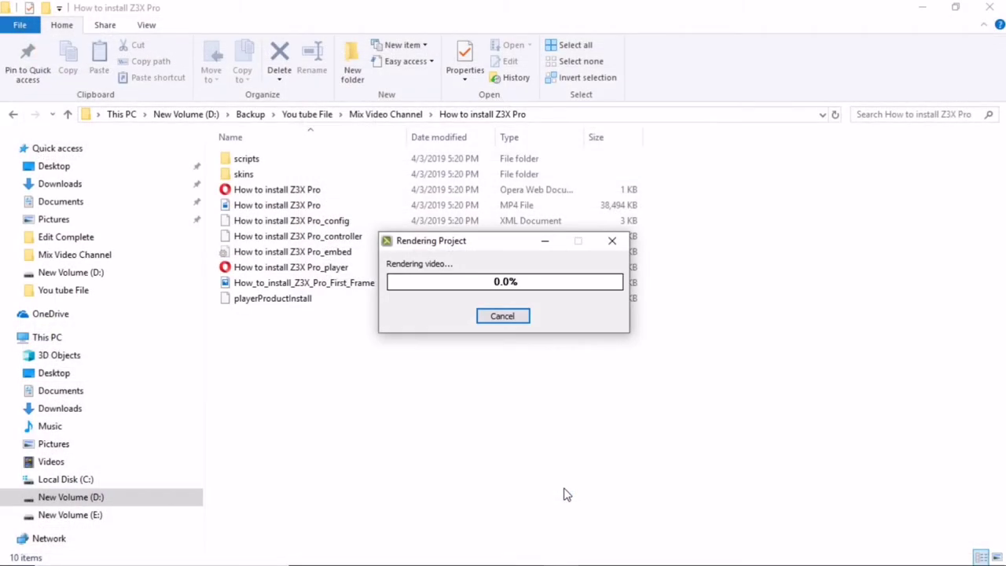
# Minimize the file window and toggle the rendering progress window to check on the production
pyautogui.click(923, 11)
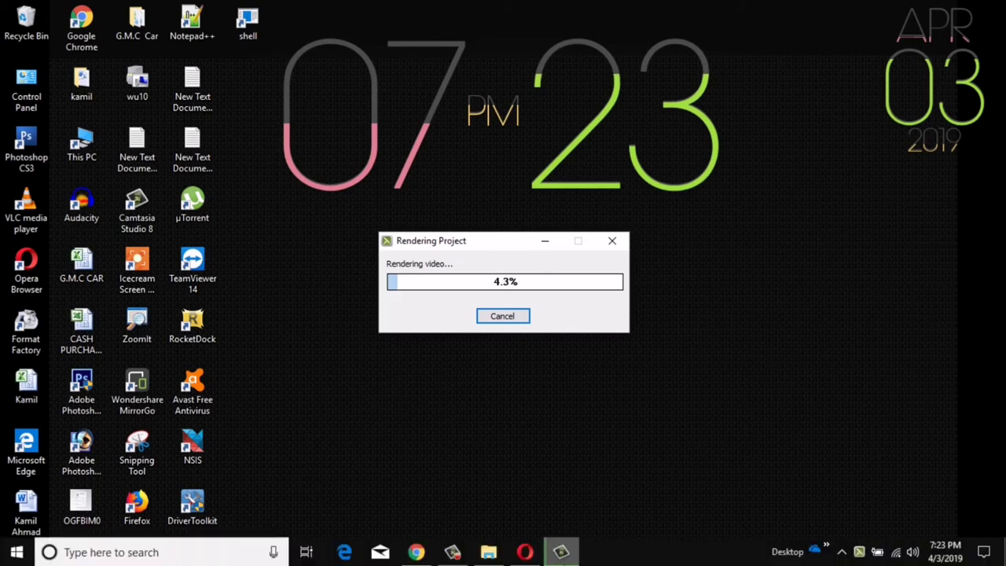
pyautogui.click(560, 552)
pyautogui.click(560, 552)
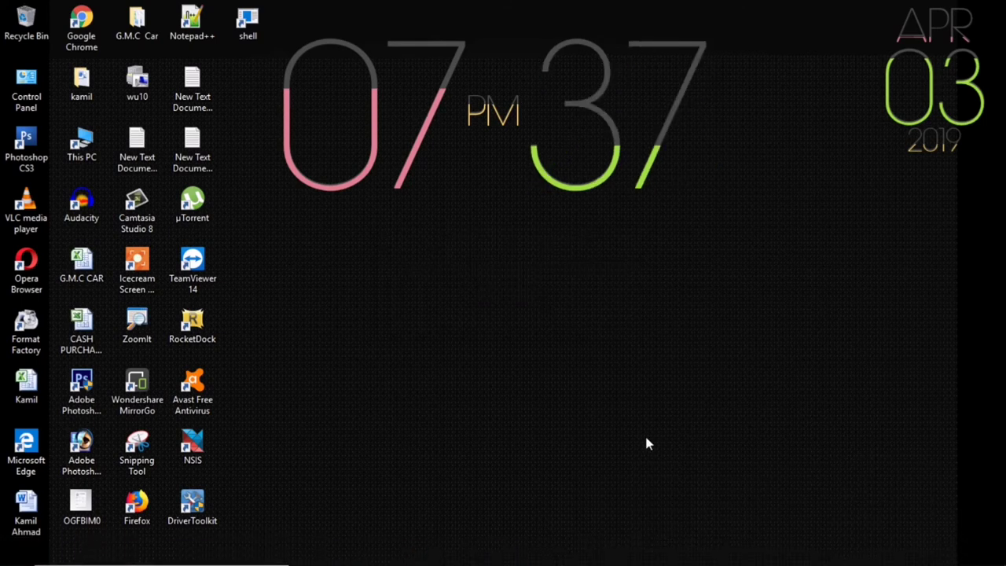
# Switch to File Explorer and open the produced video's folder, D:\Backup\You tube File\Mix Video Channel\KAMIL3120, in a maximized window
pyautogui.doubleClick(82, 150)
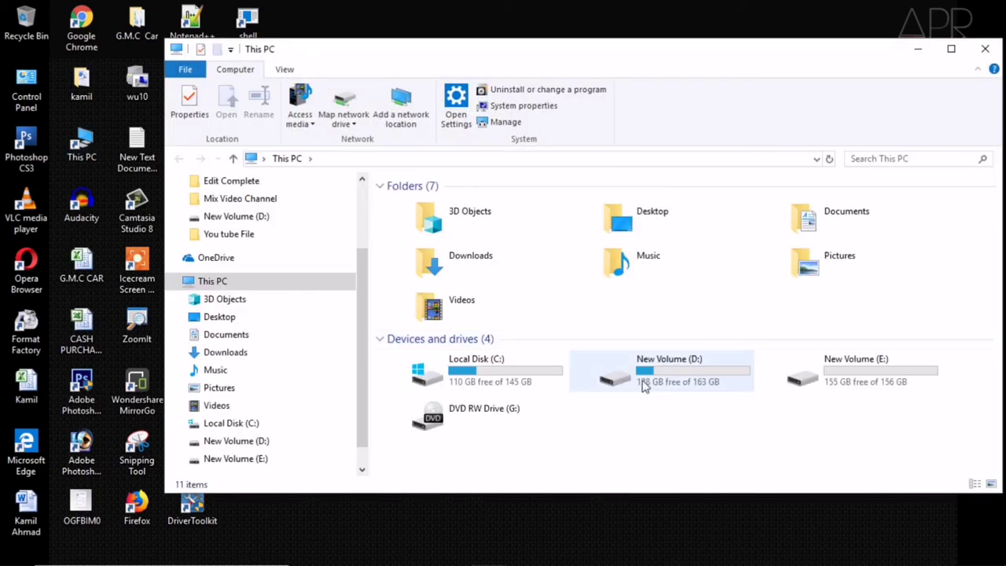
pyautogui.doubleClick(643, 384)
pyautogui.click(951, 48)
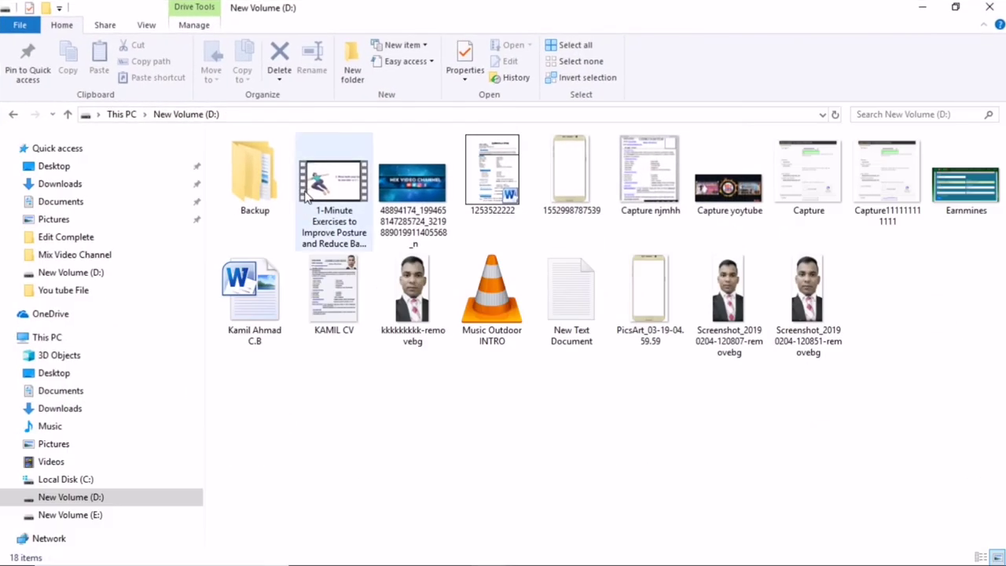
pyautogui.doubleClick(255, 177)
pyautogui.click(395, 385)
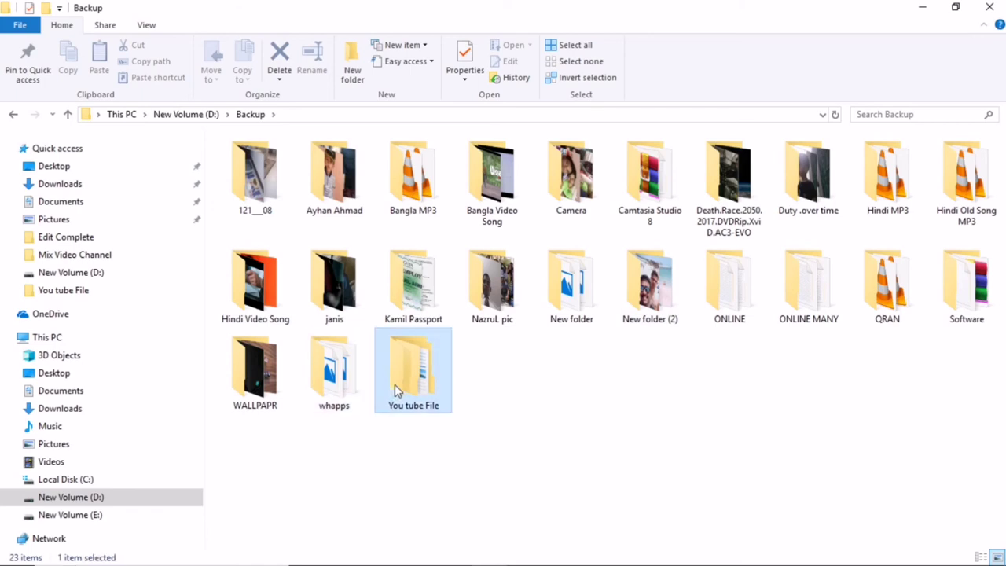
pyautogui.doubleClick(395, 385)
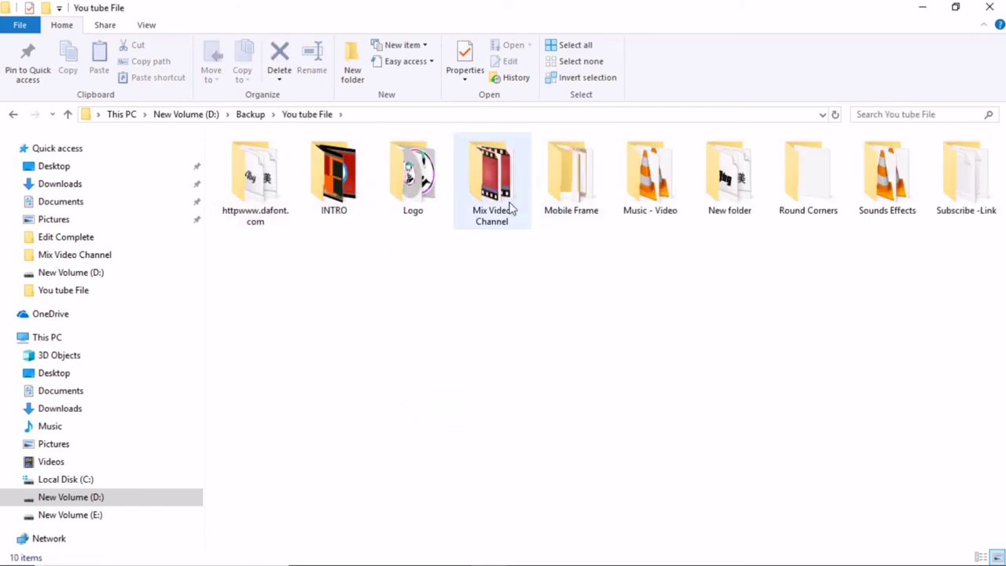
pyautogui.doubleClick(492, 181)
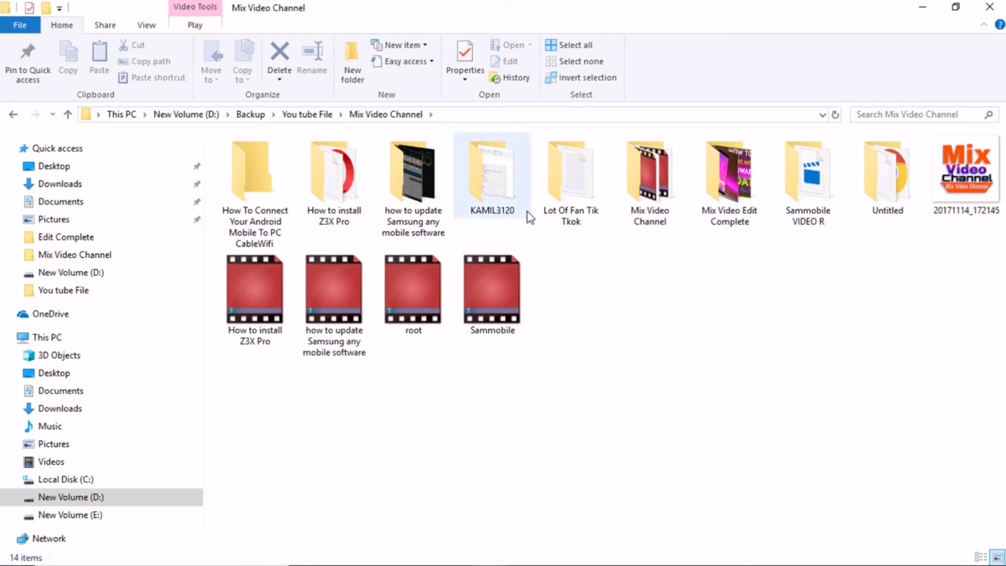
pyautogui.moveTo(504, 216)
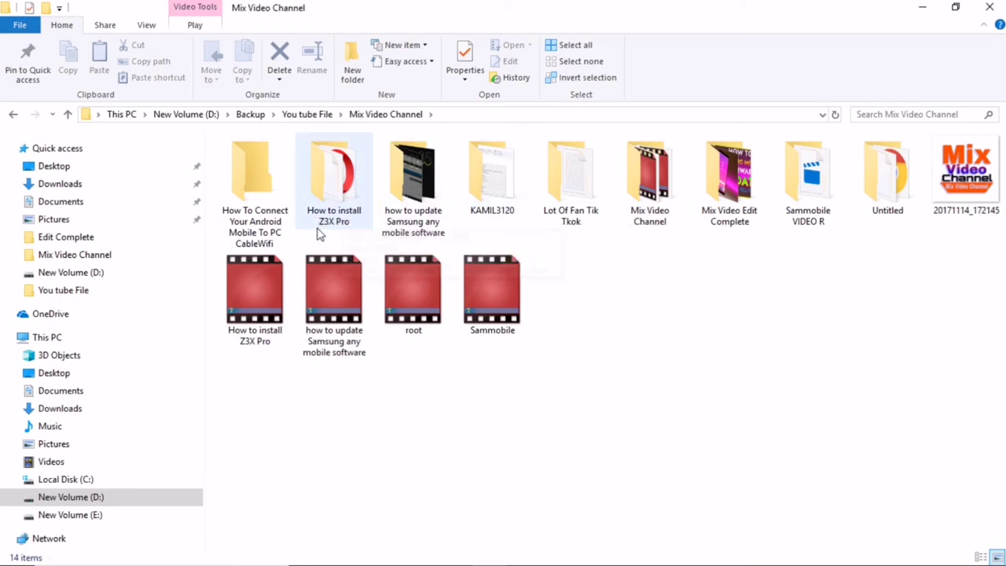
pyautogui.doubleClick(479, 193)
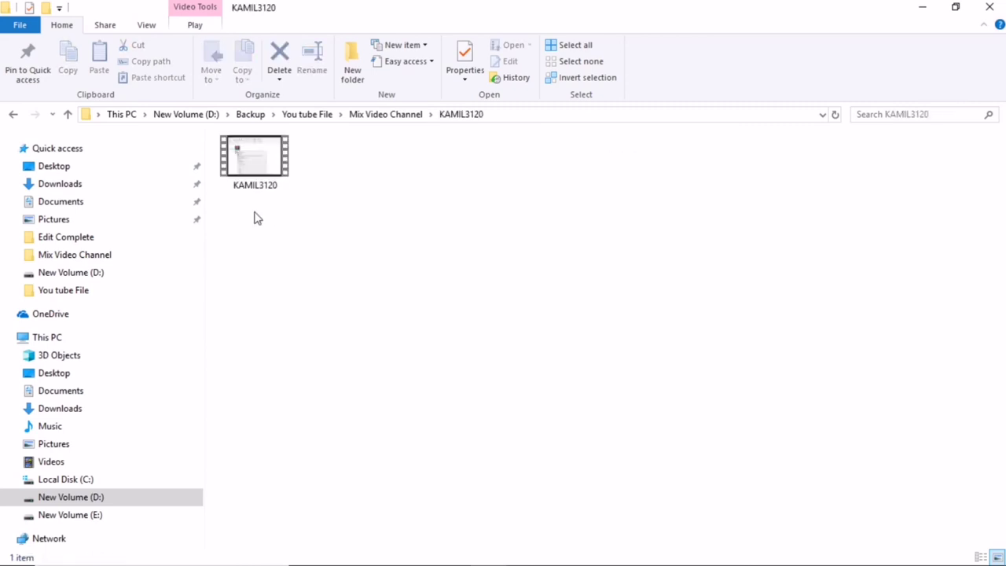